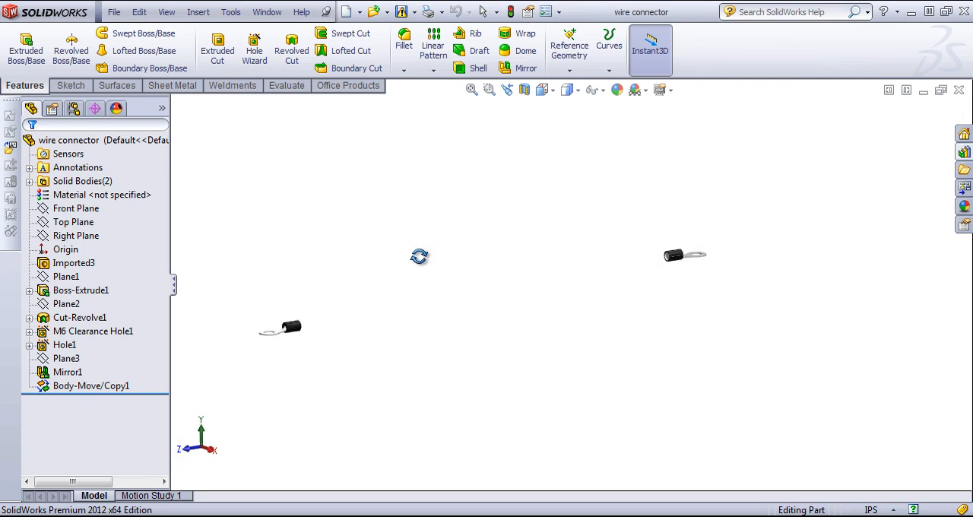
Examine the two ring wire connectors and the gap between them from several angles.
{"action": "middle_click_drag", "start_coordinate": [413, 256], "coordinate": [400, 233]}
{"action": "scroll", "coordinate": [674, 243], "scroll_direction": "down", "scroll_amount": 1}
{"action": "scroll", "coordinate": [510, 339], "scroll_direction": "up", "scroll_amount": 3}
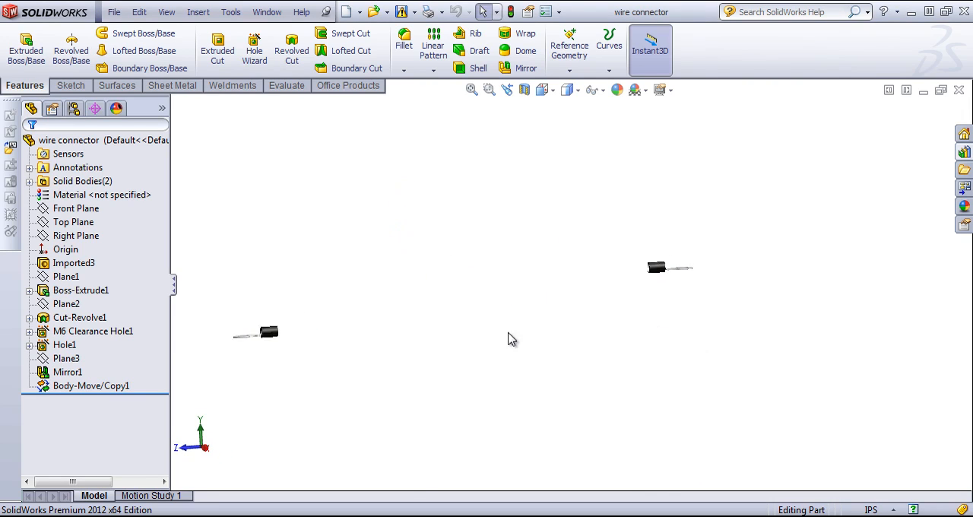
{"action": "scroll", "coordinate": [338, 327], "scroll_direction": "down", "scroll_amount": 3}
{"action": "middle_click_drag", "start_coordinate": [479, 286], "coordinate": [524, 333]}
{"action": "middle_click_drag", "start_coordinate": [853, 145], "coordinate": [758, 158]}
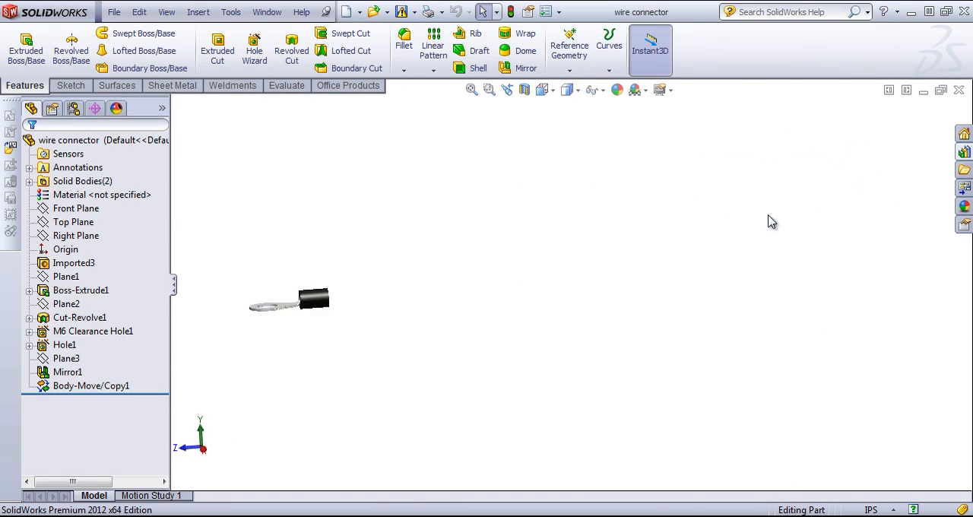
{"action": "scroll", "coordinate": [769, 216], "scroll_direction": "up", "scroll_amount": 2}
{"action": "scroll", "coordinate": [793, 245], "scroll_direction": "down", "scroll_amount": 1}
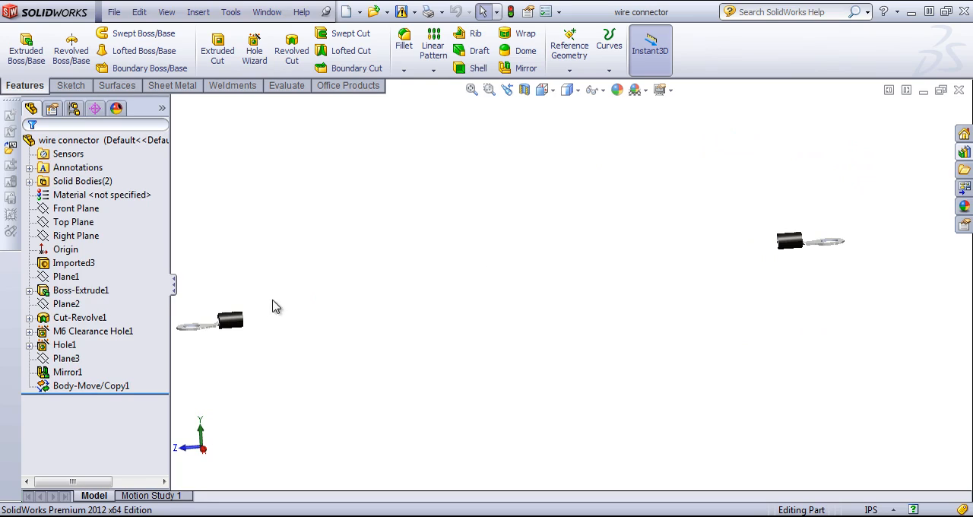
{"action": "middle_click_drag", "start_coordinate": [565, 297], "coordinate": [502, 321]}
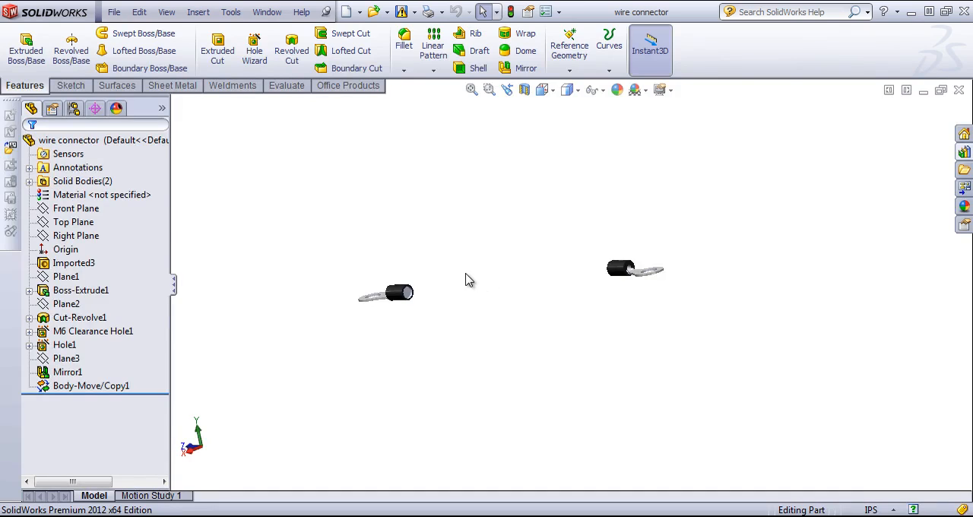
Sketch a circle of about 0.06 in radius at the centre of the first connector's recessed round end face.
{"action": "scroll", "coordinate": [437, 260], "scroll_direction": "down", "scroll_amount": 7}
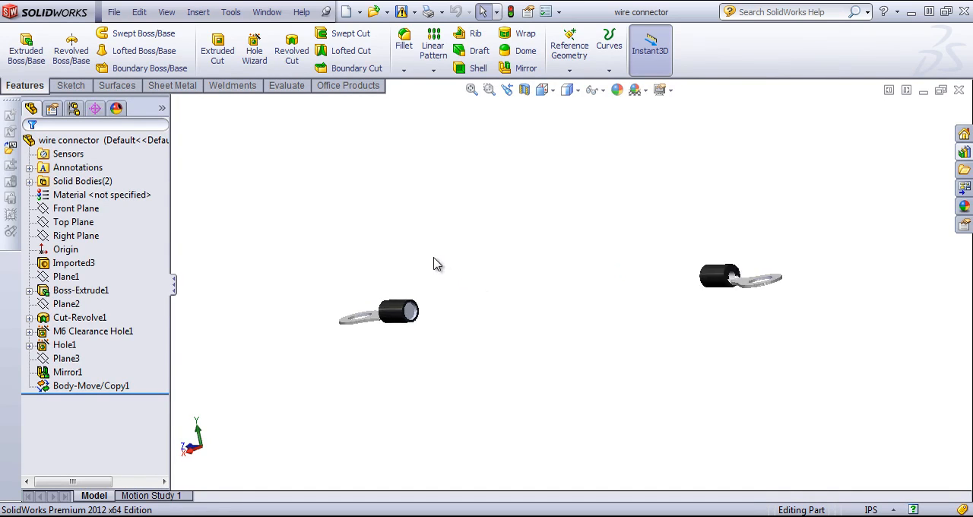
{"action": "left_click", "coordinate": [446, 333]}
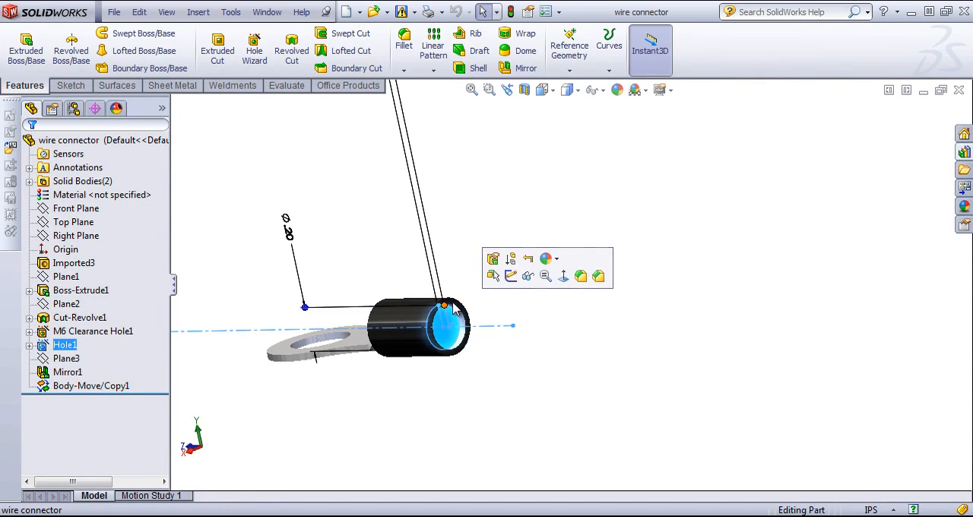
{"action": "middle_click_drag", "start_coordinate": [520, 313], "coordinate": [481, 324]}
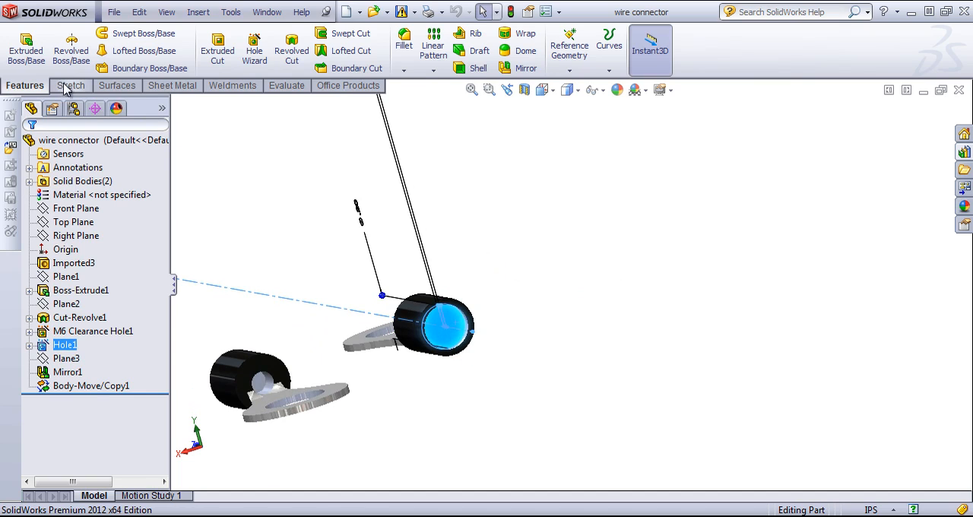
{"action": "scroll", "coordinate": [353, 266], "scroll_direction": "down", "scroll_amount": 3}
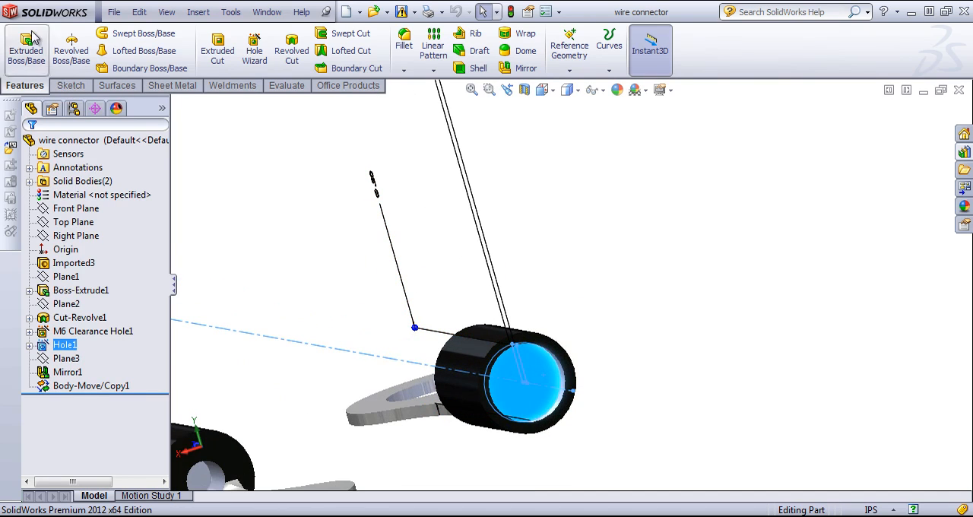
{"action": "left_click", "coordinate": [74, 86]}
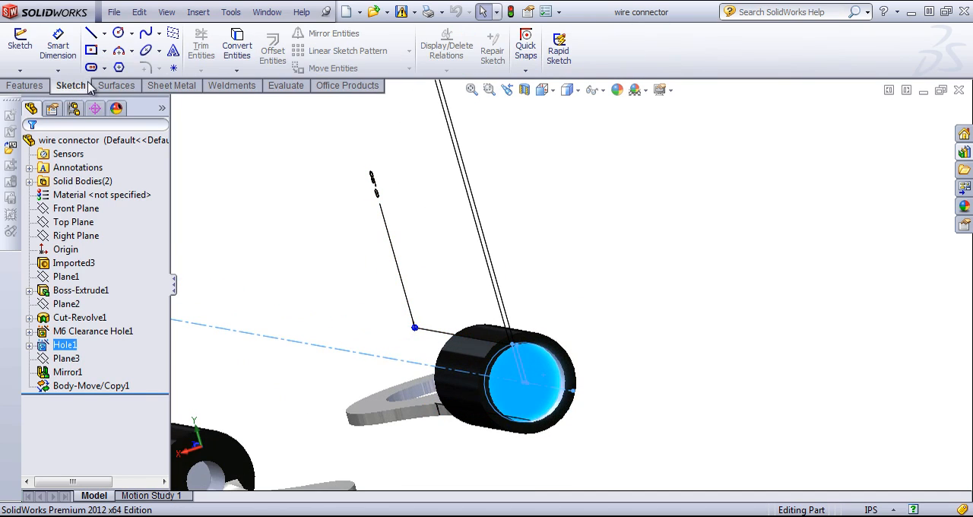
{"action": "left_click", "coordinate": [118, 34]}
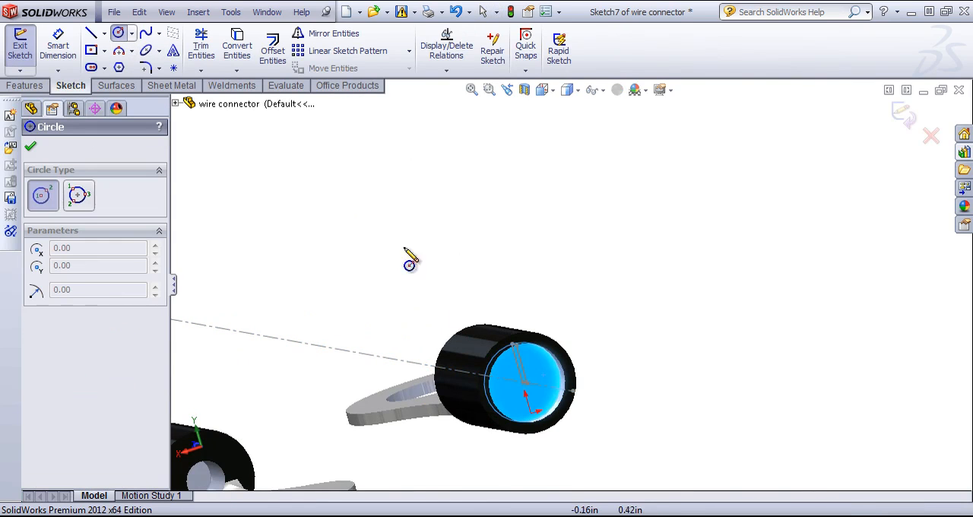
{"action": "left_click", "coordinate": [523, 381]}
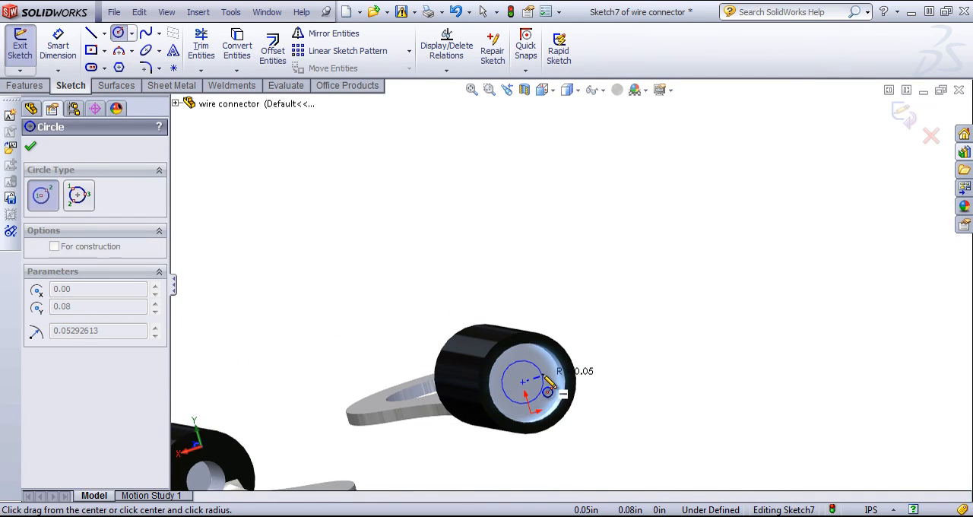
{"action": "left_click", "coordinate": [546, 375]}
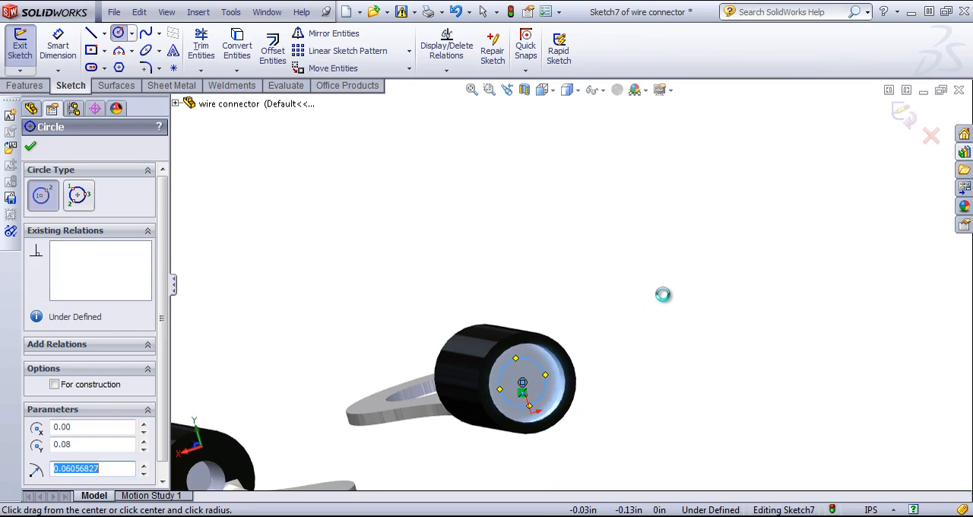
Set the circle's diameter to 0.1 in with Smart Dimension and exit the sketch.
{"action": "key", "text": "s"}
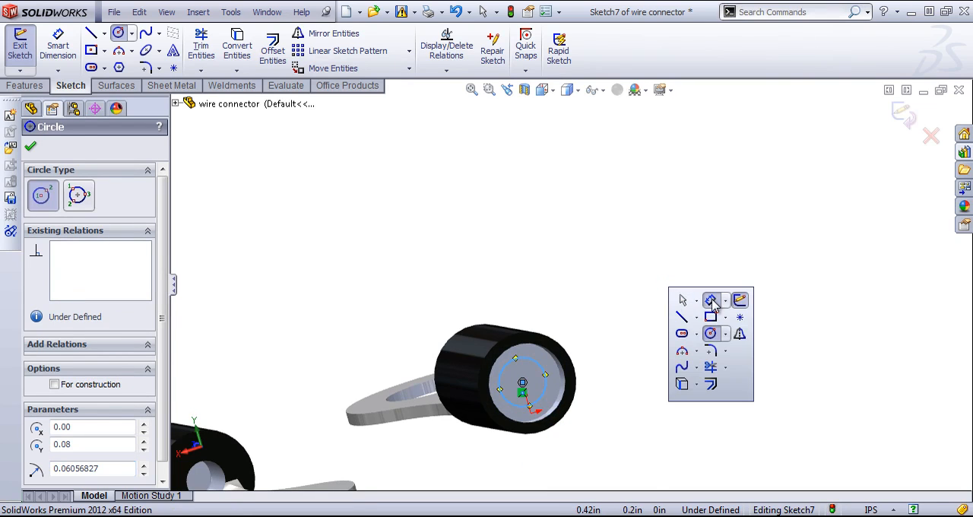
{"action": "left_click", "coordinate": [712, 302]}
{"action": "left_click", "coordinate": [564, 378]}
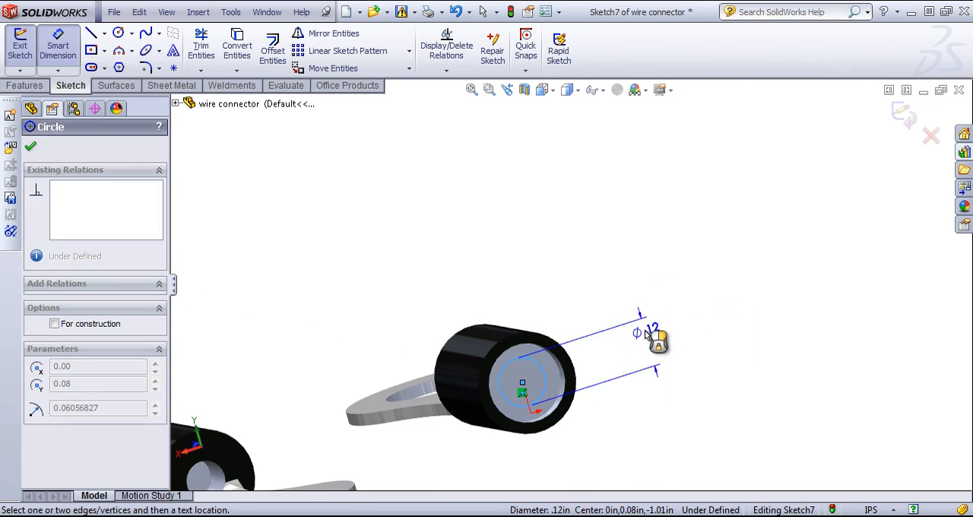
{"action": "left_click", "coordinate": [647, 334]}
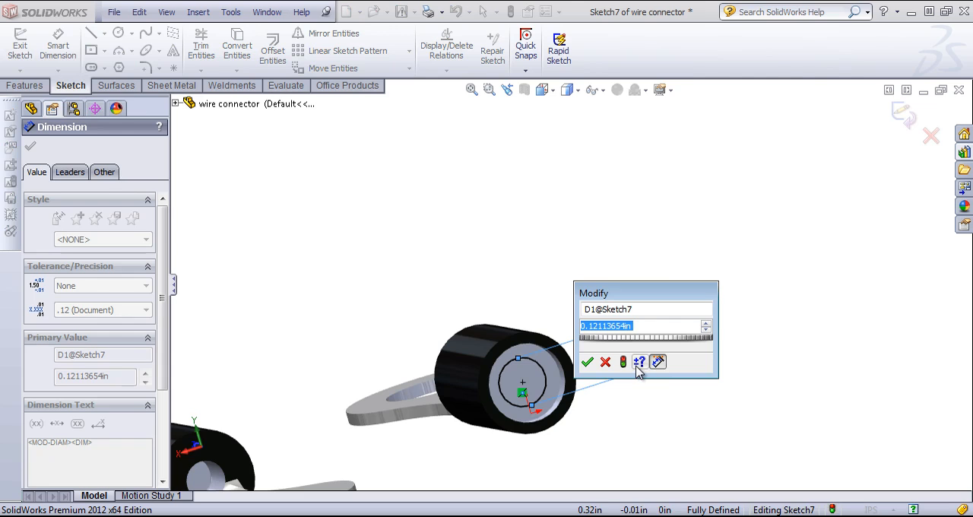
{"action": "type", "text": ".1"}
{"action": "key", "text": "Return"}
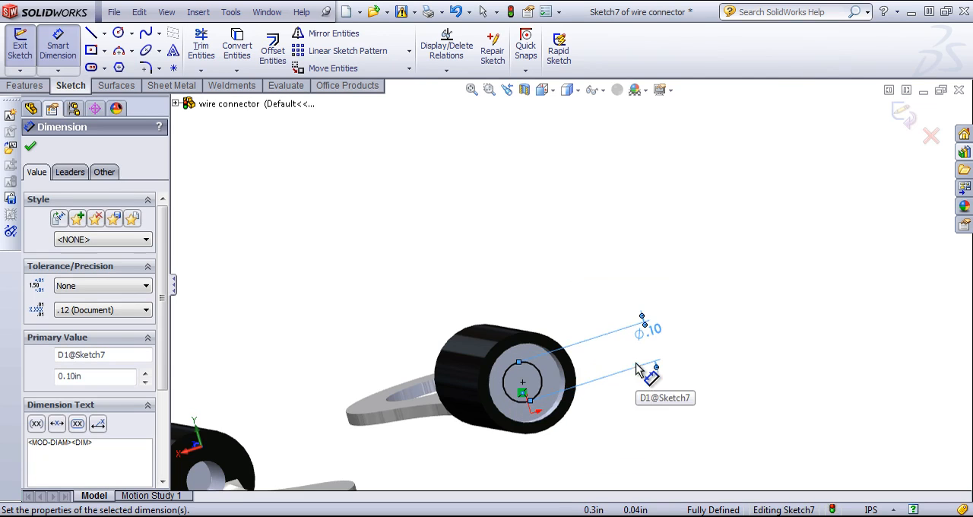
{"action": "left_click", "coordinate": [909, 115]}
In a new sketch on the mirrored connector's recessed end face, place a point at the face's centre and exit the sketch.
{"action": "scroll", "coordinate": [645, 320], "scroll_direction": "up", "scroll_amount": 5}
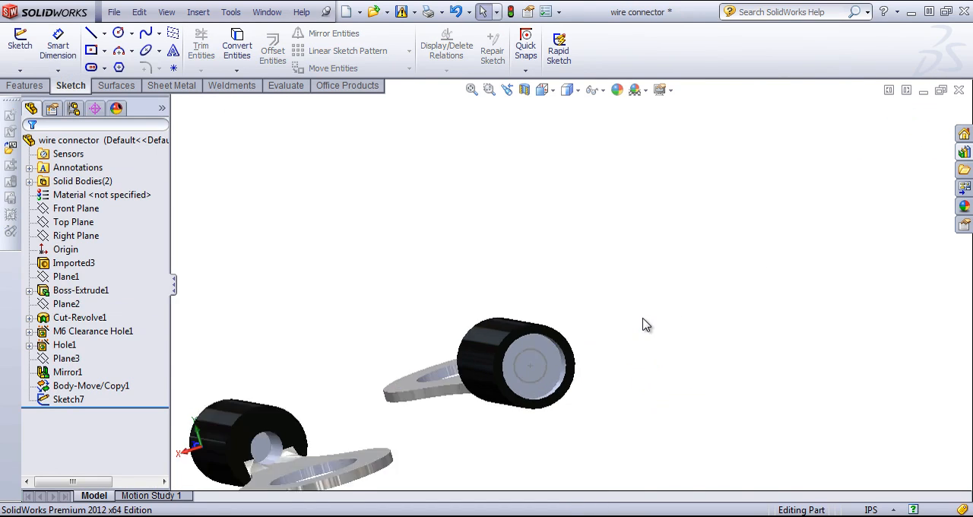
{"action": "mouse_move", "coordinate": [566, 324]}
{"action": "middle_mouse_down"}
{"action": "mouse_move", "coordinate": [581, 312]}
{"action": "mouse_move", "coordinate": [793, 320]}
{"action": "mouse_move", "coordinate": [755, 232]}
{"action": "middle_mouse_up"}
{"action": "middle_click_drag", "start_coordinate": [303, 386], "coordinate": [319, 382]}
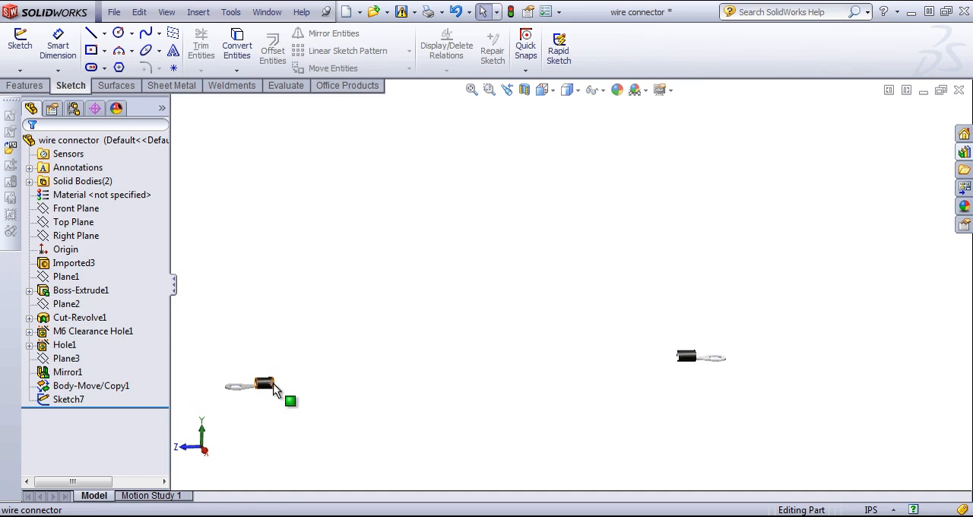
{"action": "middle_click_drag", "start_coordinate": [274, 389], "coordinate": [621, 369]}
{"action": "scroll", "coordinate": [617, 356], "scroll_direction": "down", "scroll_amount": 5}
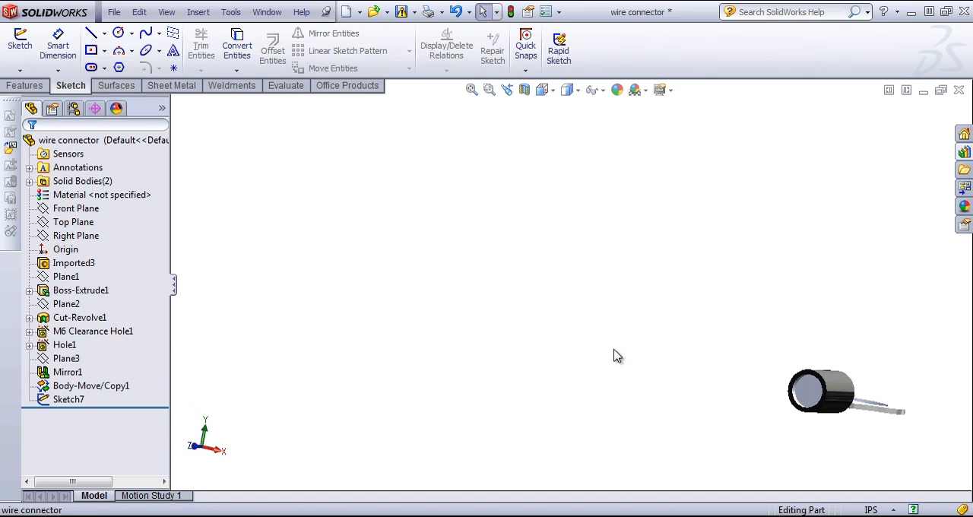
{"action": "left_click", "coordinate": [798, 389]}
{"action": "middle_click_drag", "start_coordinate": [798, 389], "coordinate": [840, 390]}
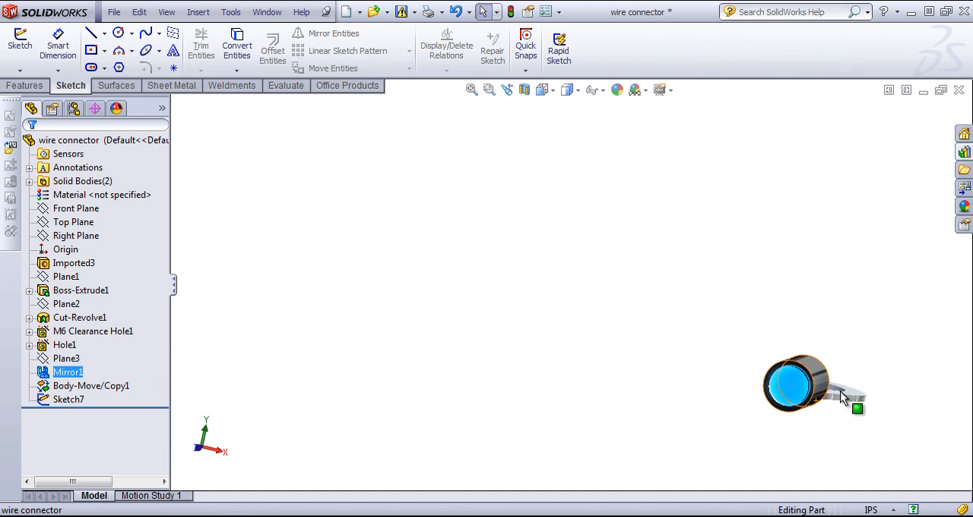
{"action": "scroll", "coordinate": [840, 391], "scroll_direction": "down", "scroll_amount": 3}
{"action": "left_click", "coordinate": [739, 355]}
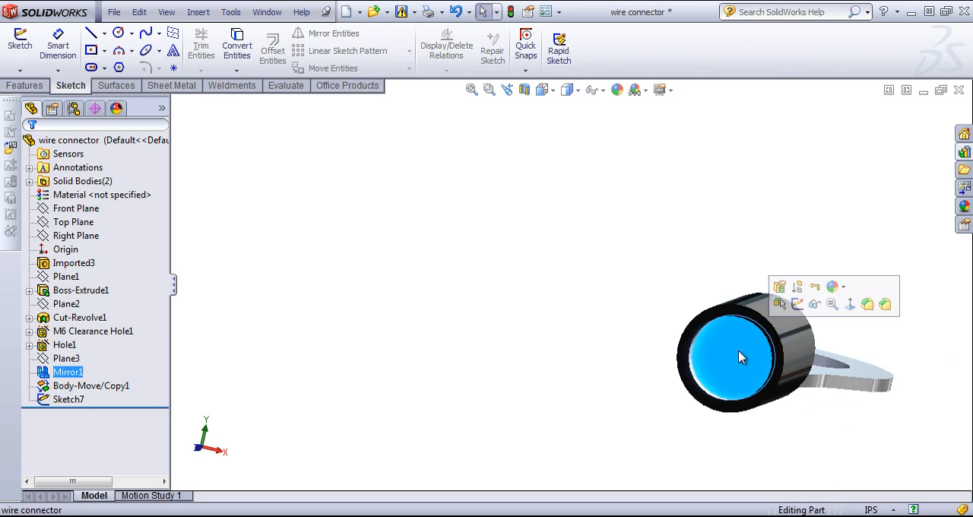
{"action": "left_click", "coordinate": [797, 304]}
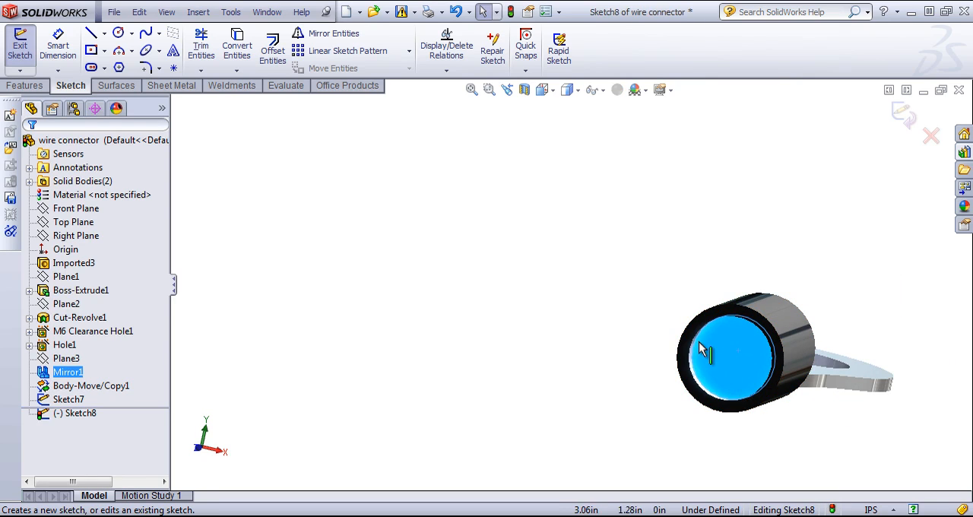
{"action": "left_click", "coordinate": [174, 69]}
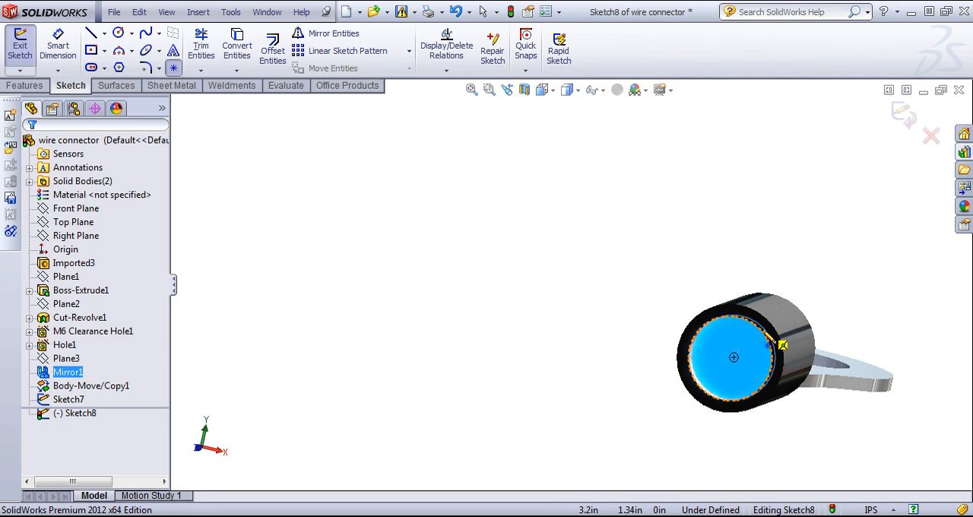
{"action": "left_click", "coordinate": [734, 357]}
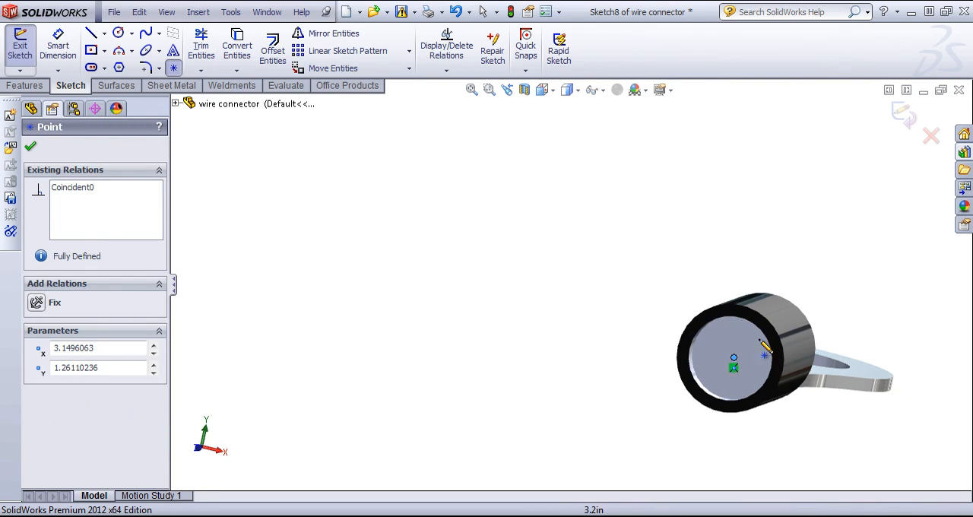
{"action": "left_click", "coordinate": [903, 112]}
Start a 3D sketch and begin a line at the centre of the circle on the first connector.
{"action": "middle_click_drag", "start_coordinate": [603, 358], "coordinate": [532, 371]}
{"action": "scroll", "coordinate": [786, 431], "scroll_direction": "up", "scroll_amount": 3}
{"action": "scroll", "coordinate": [555, 306], "scroll_direction": "up", "scroll_amount": 3}
{"action": "scroll", "coordinate": [556, 311], "scroll_direction": "up", "scroll_amount": 2}
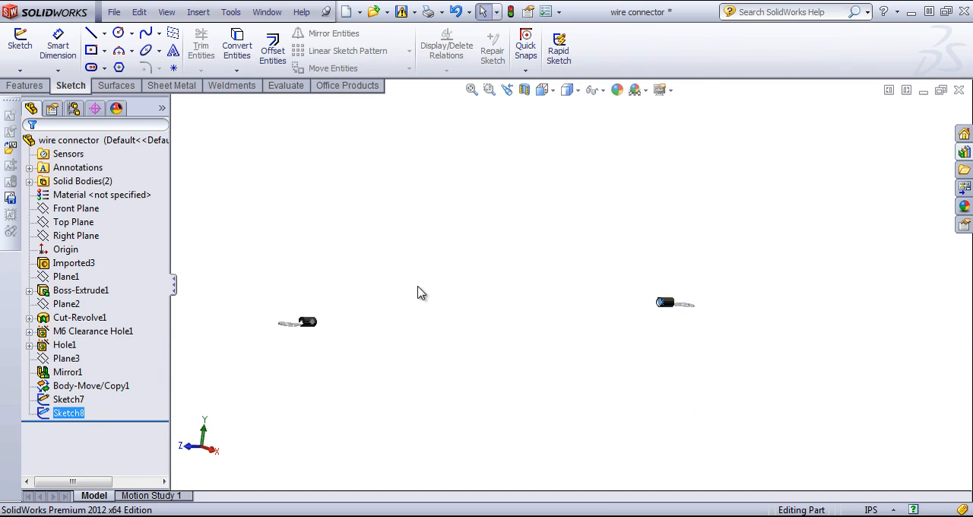
{"action": "middle_click_drag", "start_coordinate": [421, 291], "coordinate": [329, 326]}
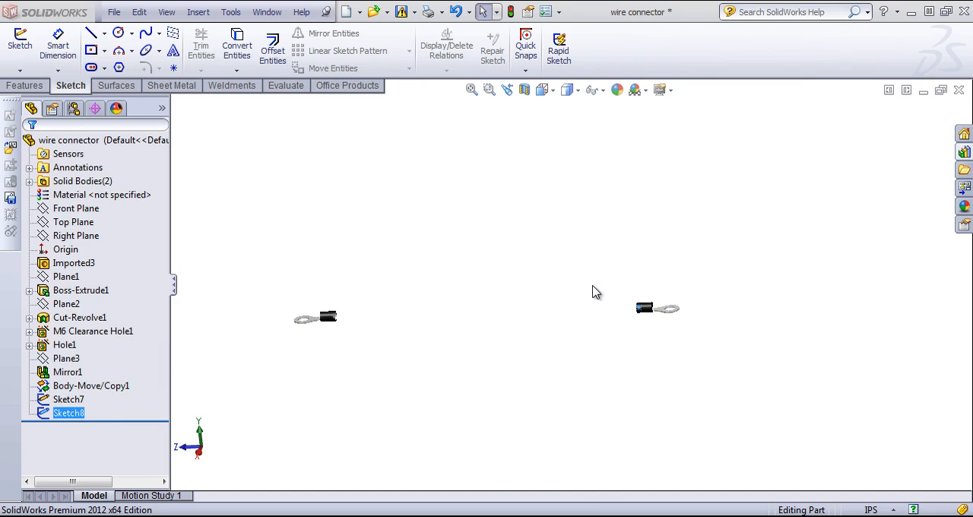
{"action": "scroll", "coordinate": [319, 295], "scroll_direction": "down", "scroll_amount": 3}
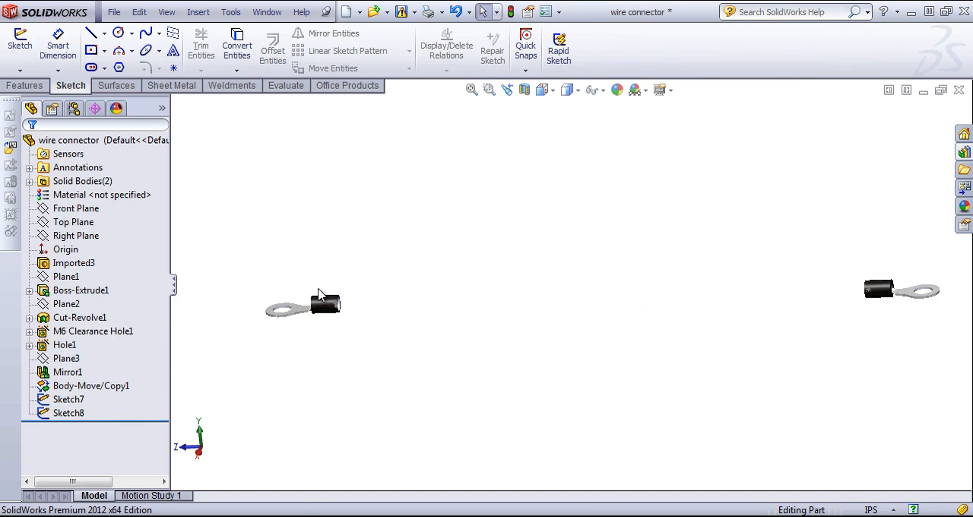
{"action": "left_click", "coordinate": [28, 71]}
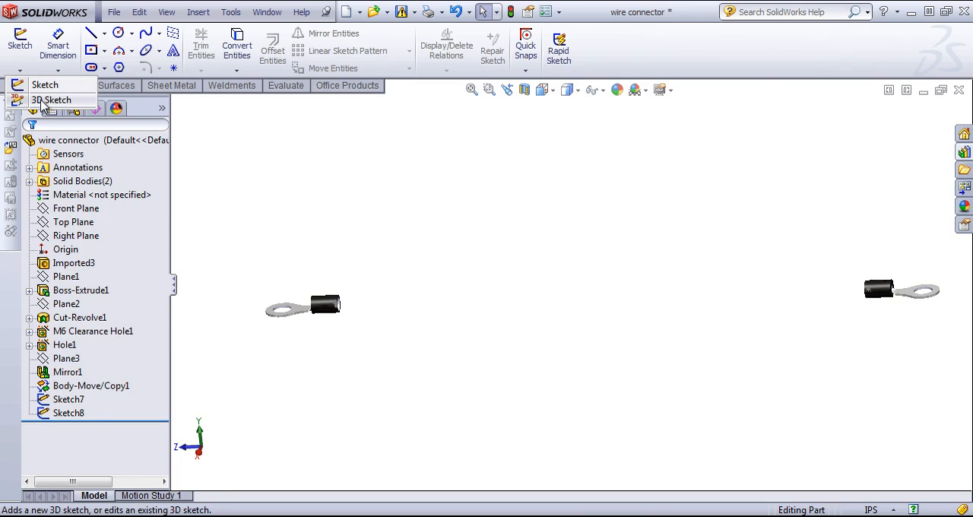
{"action": "left_click", "coordinate": [47, 99]}
{"action": "middle_click_drag", "start_coordinate": [615, 321], "coordinate": [627, 259]}
{"action": "left_click", "coordinate": [89, 34]}
{"action": "scroll", "coordinate": [426, 362], "scroll_direction": "down", "scroll_amount": 3}
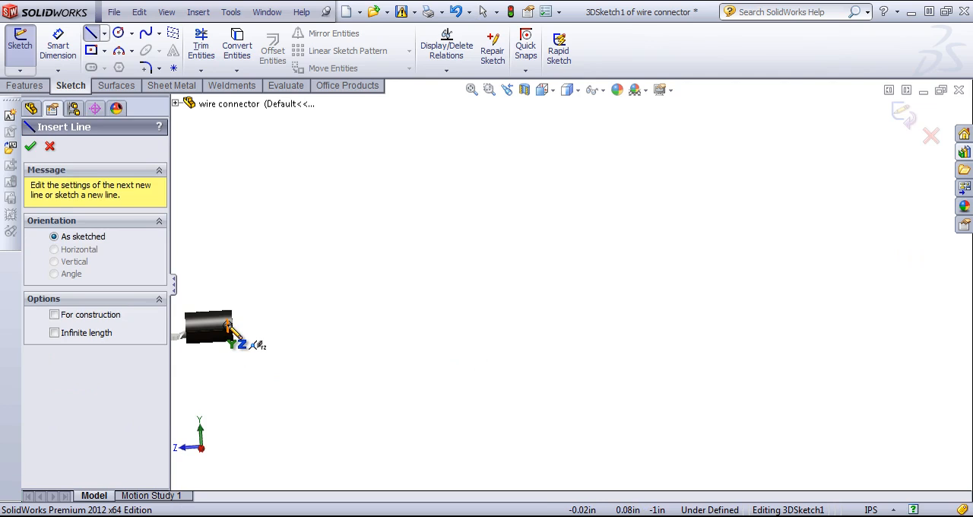
{"action": "left_click", "coordinate": [228, 325]}
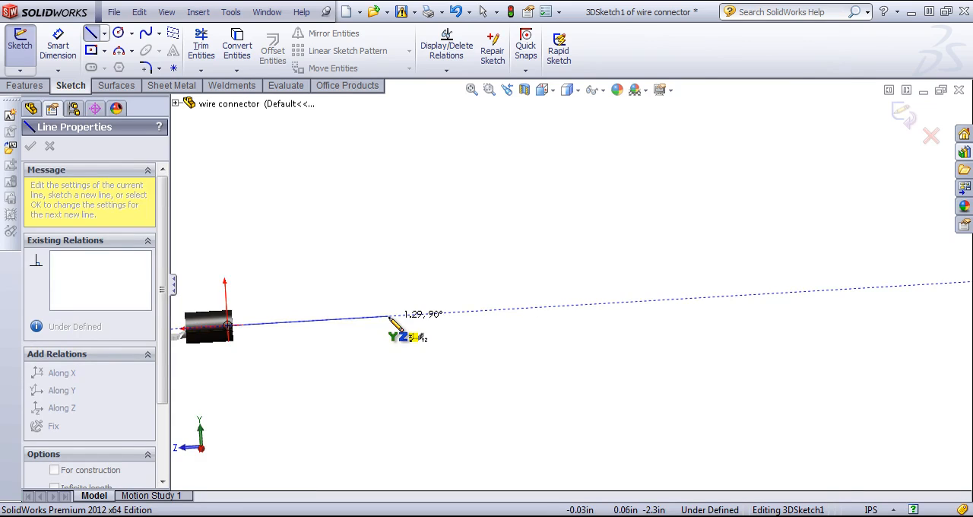
Draw the line about 1.6 in outward along the Z direction from the first connector's circle centre and end the line chain.
{"action": "middle_click_drag", "start_coordinate": [389, 318], "coordinate": [391, 391]}
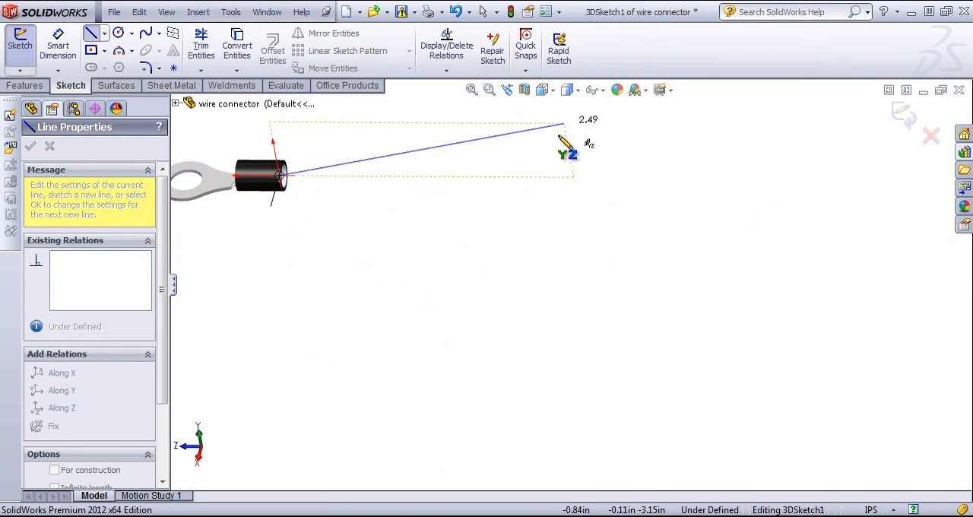
{"action": "scroll", "coordinate": [545, 229], "scroll_direction": "up", "scroll_amount": 2}
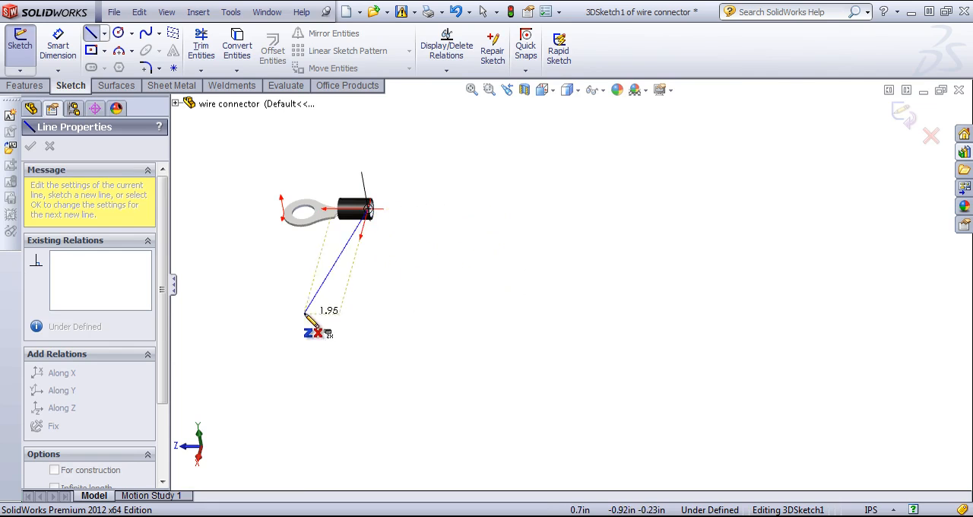
{"action": "key", "text": "Tab"}
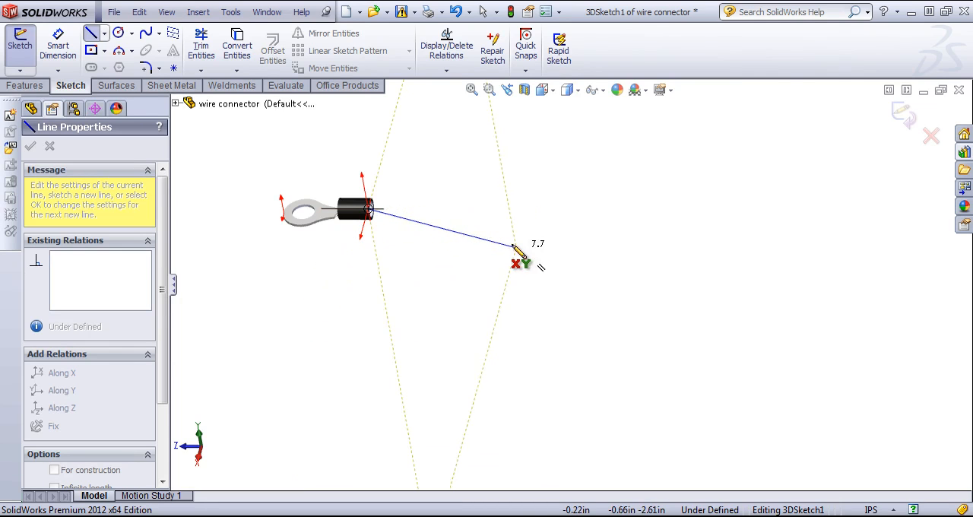
{"action": "mouse_move", "coordinate": [434, 148]}
{"action": "middle_mouse_down"}
{"action": "mouse_move", "coordinate": [528, 191]}
{"action": "mouse_move", "coordinate": [495, 170]}
{"action": "mouse_move", "coordinate": [575, 238]}
{"action": "middle_mouse_up"}
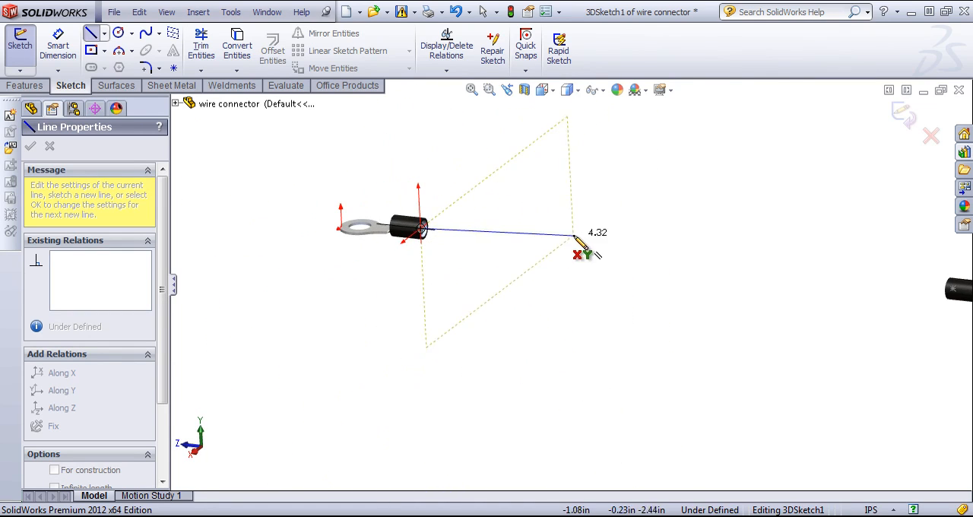
{"action": "mouse_move", "coordinate": [525, 260]}
{"action": "middle_mouse_down"}
{"action": "mouse_move", "coordinate": [547, 221]}
{"action": "mouse_move", "coordinate": [454, 259]}
{"action": "mouse_move", "coordinate": [427, 235]}
{"action": "middle_mouse_up"}
{"action": "scroll", "coordinate": [821, 288], "scroll_direction": "up", "scroll_amount": 3}
{"action": "scroll", "coordinate": [788, 266], "scroll_direction": "down", "scroll_amount": 5}
{"action": "middle_click_drag", "start_coordinate": [735, 263], "coordinate": [667, 264]}
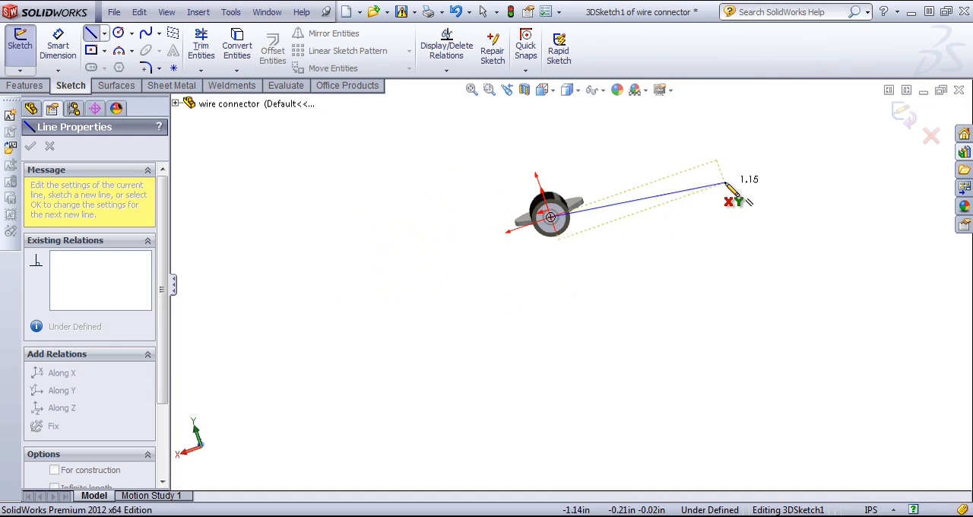
{"action": "middle_click_drag", "start_coordinate": [658, 276], "coordinate": [449, 272]}
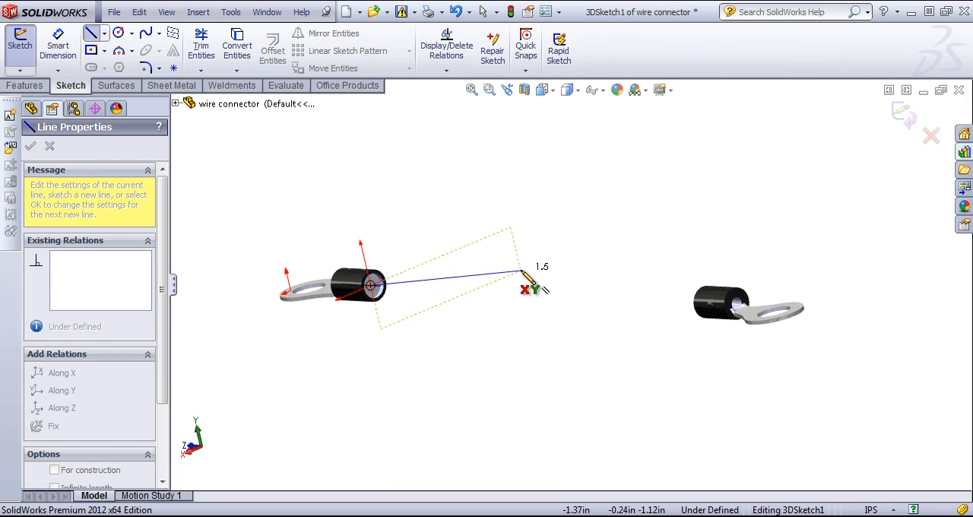
{"action": "key", "text": "Tab"}
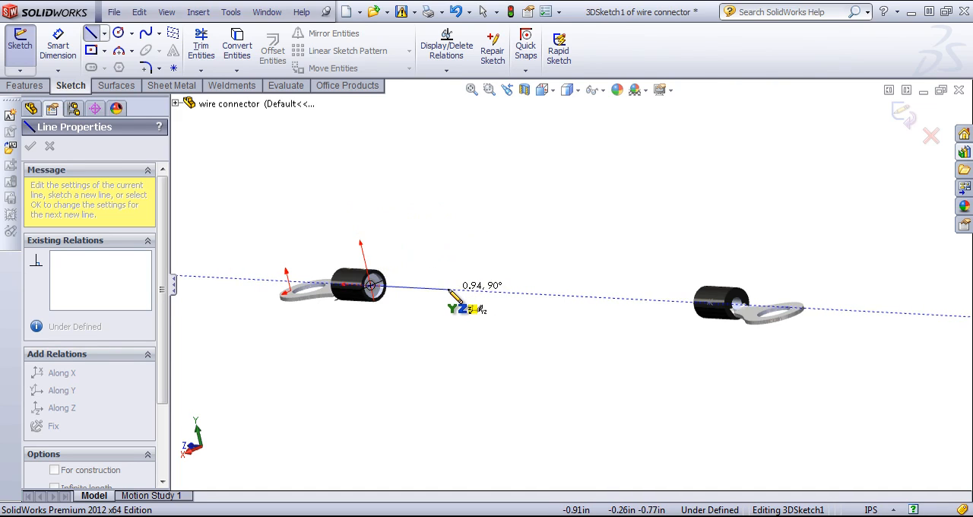
{"action": "left_click", "coordinate": [501, 292]}
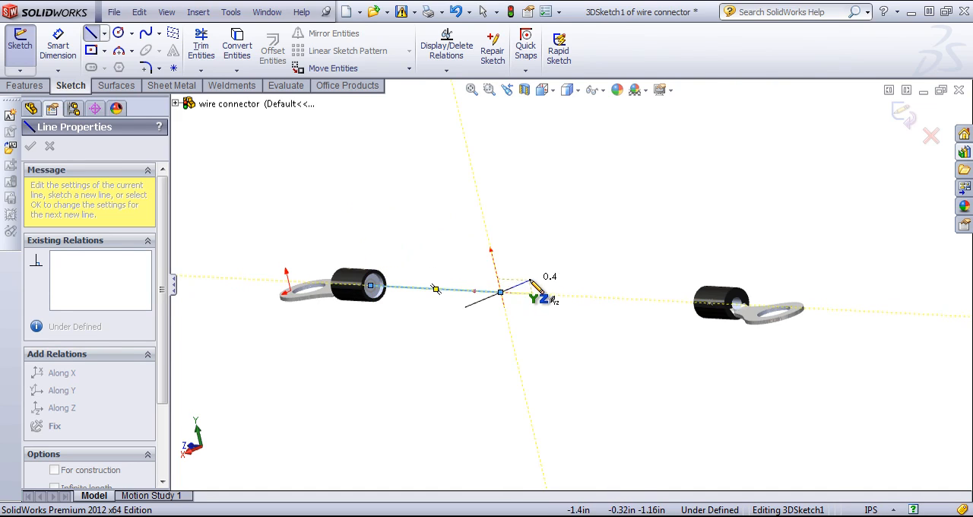
{"action": "right_click", "coordinate": [530, 274]}
{"action": "left_click", "coordinate": [567, 200]}
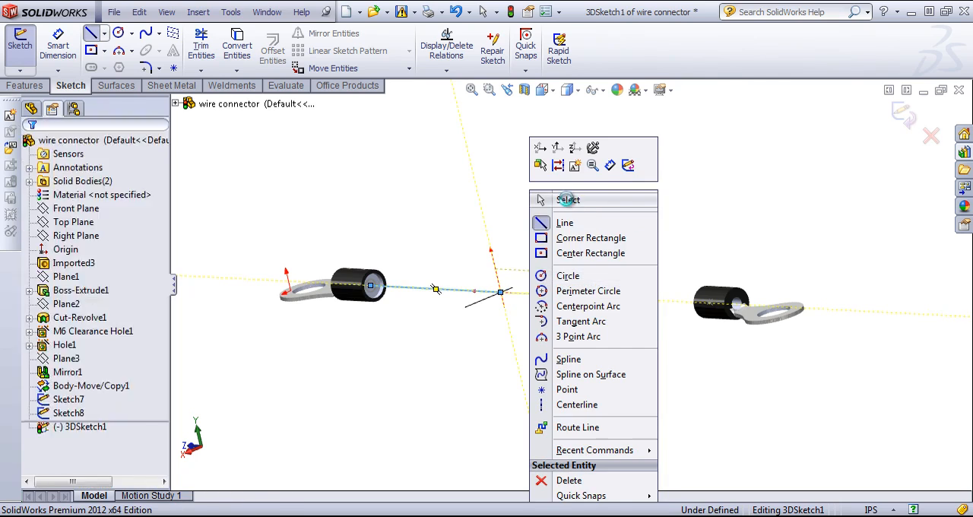
{"action": "middle_click_drag", "start_coordinate": [567, 203], "coordinate": [498, 289]}
Dimension the length of the first connector's line with Smart Dimension and set it to 2 in.
{"action": "key", "text": "s"}
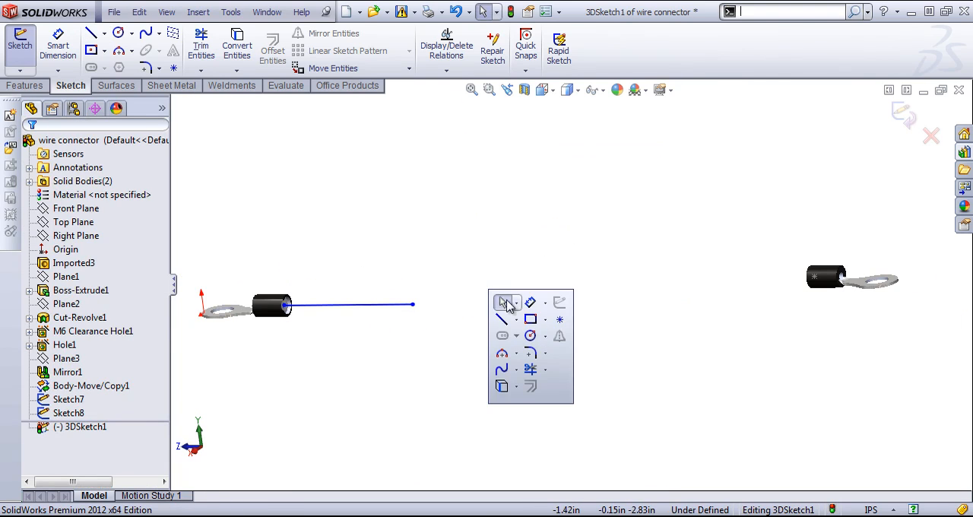
{"action": "left_click", "coordinate": [498, 297]}
{"action": "left_click", "coordinate": [352, 315]}
{"action": "left_click", "coordinate": [348, 355]}
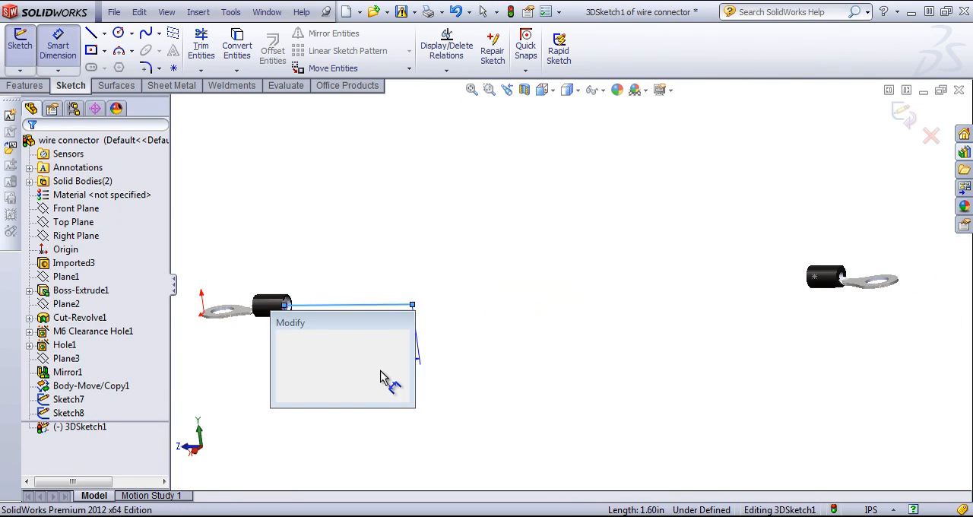
{"action": "type", "text": "2"}
{"action": "key", "text": "Return"}
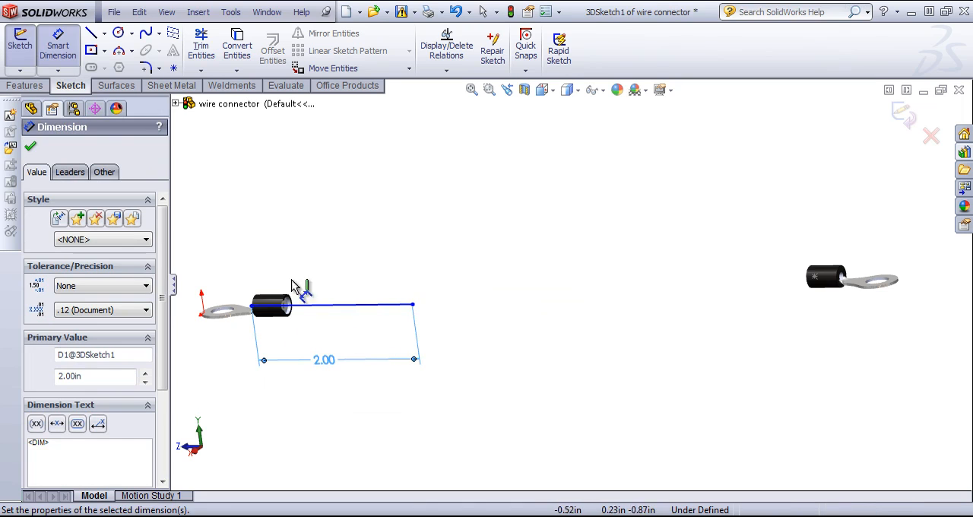
{"action": "right_click", "coordinate": [295, 241]}
{"action": "left_click", "coordinate": [329, 206]}
Select the line's endpoints in turn to check their relations and delete the 2 in length dimension.
{"action": "scroll", "coordinate": [297, 292], "scroll_direction": "down", "scroll_amount": 3}
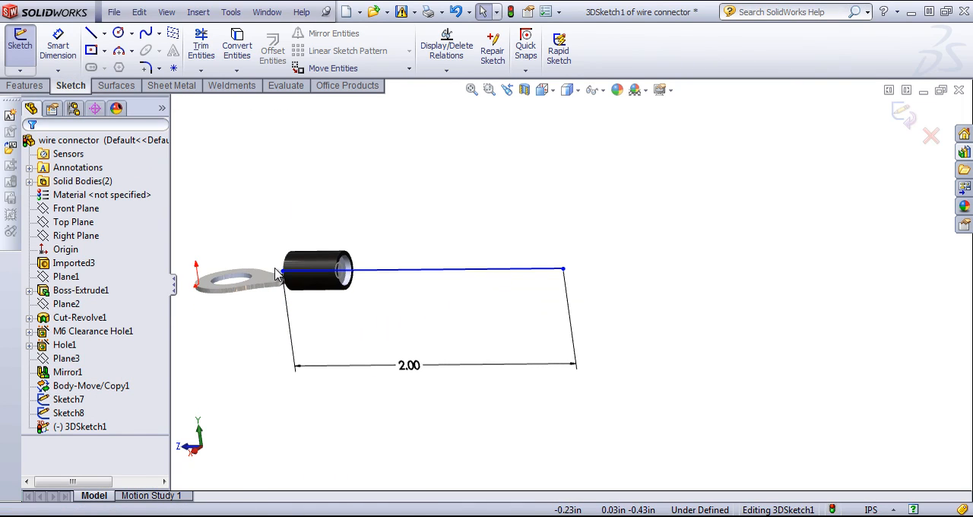
{"action": "left_click", "coordinate": [301, 276]}
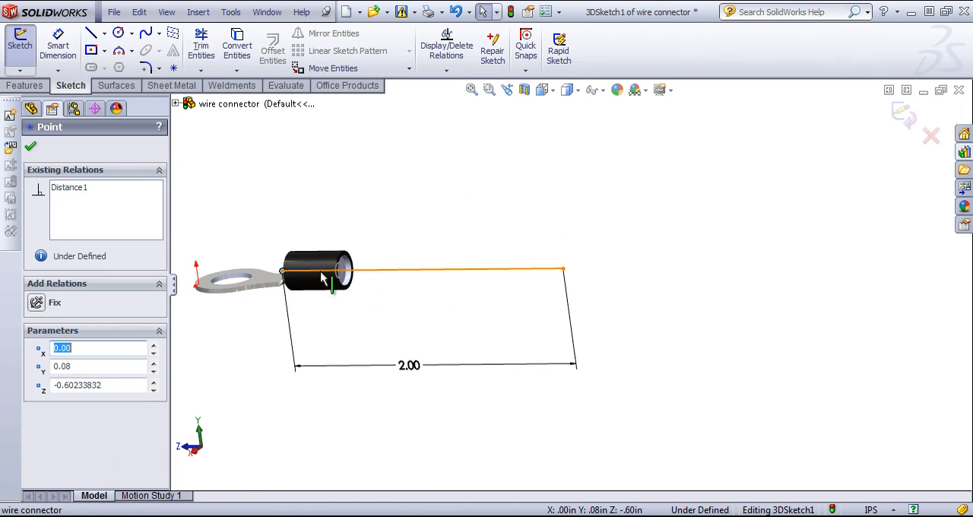
{"action": "left_click", "coordinate": [451, 291]}
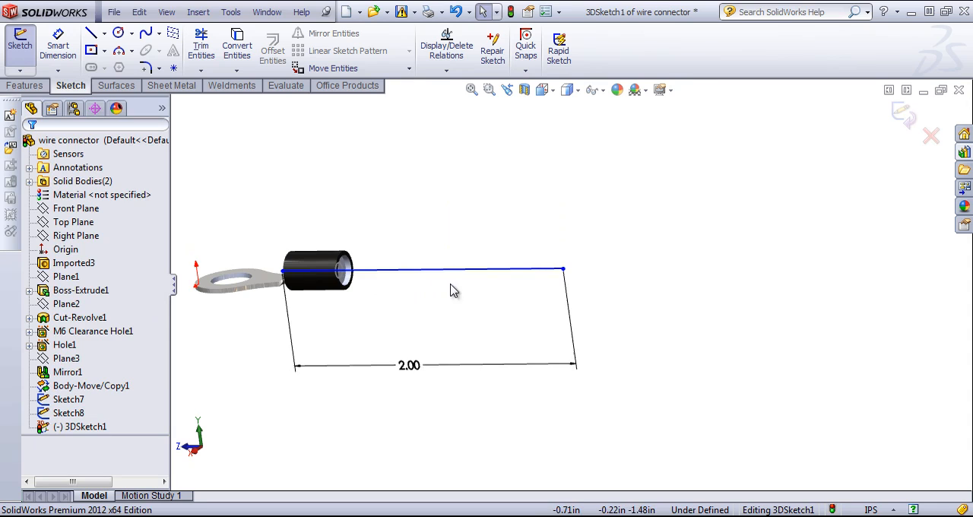
{"action": "left_click", "coordinate": [563, 271]}
{"action": "left_click", "coordinate": [430, 377]}
{"action": "key", "text": "Delete"}
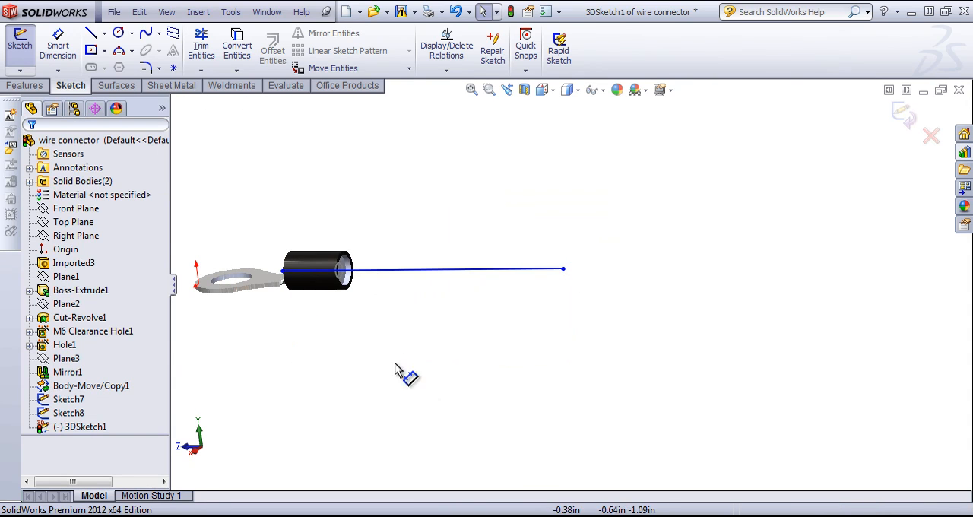
Pull the line's start point out of the first connector and make it coincident with the centre of the circle.
{"action": "left_click_drag", "start_coordinate": [282, 275], "coordinate": [376, 273]}
{"action": "scroll", "coordinate": [376, 275], "scroll_direction": "down", "scroll_amount": 5}
{"action": "scroll", "coordinate": [395, 280], "scroll_direction": "up", "scroll_amount": 2}
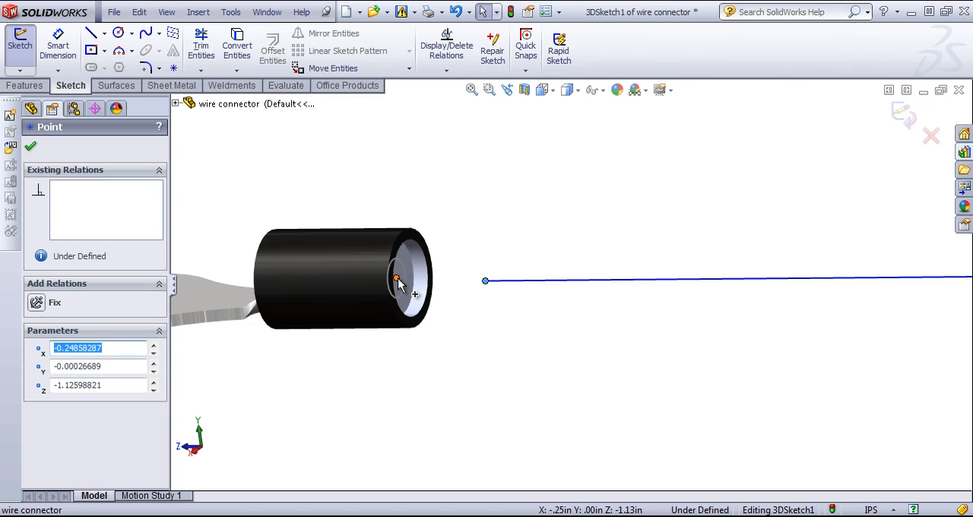
{"action": "left_click", "coordinate": [396, 278], "text": "ctrl"}
{"action": "left_click", "coordinate": [37, 444]}
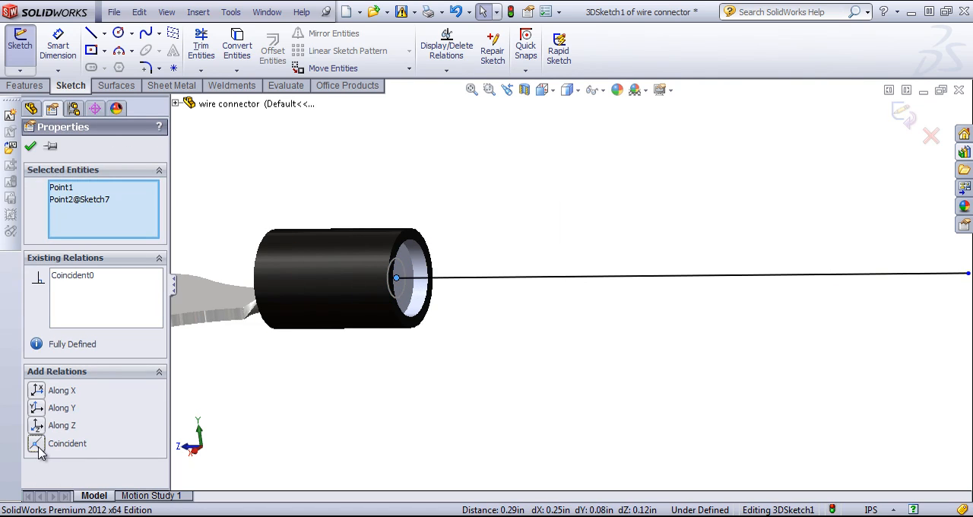
{"action": "scroll", "coordinate": [698, 371], "scroll_direction": "up", "scroll_amount": 3}
{"action": "left_click", "coordinate": [699, 360]}
Set the length of the line anchored at the circle centre to 2 in with Smart Dimension.
{"action": "key", "text": "s"}
{"action": "left_click", "coordinate": [735, 335]}
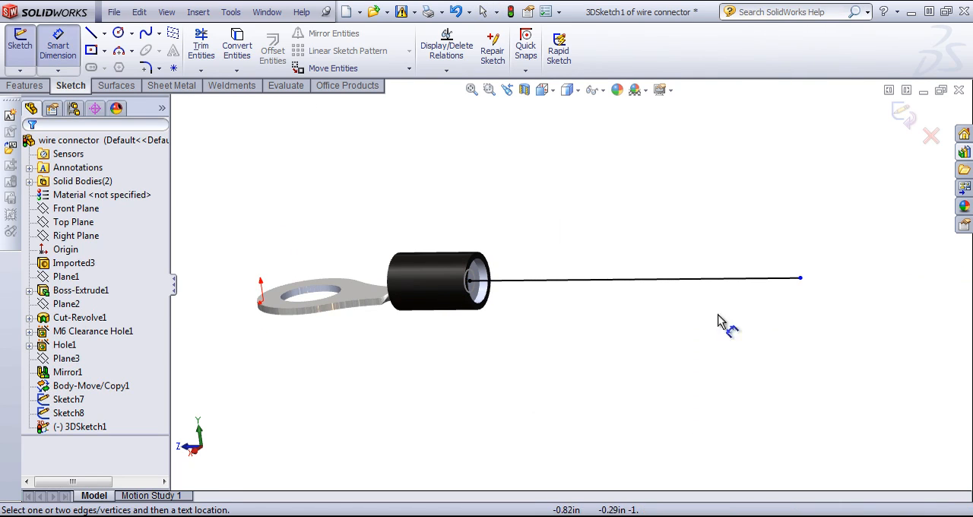
{"action": "left_click", "coordinate": [682, 279]}
{"action": "left_click", "coordinate": [666, 371]}
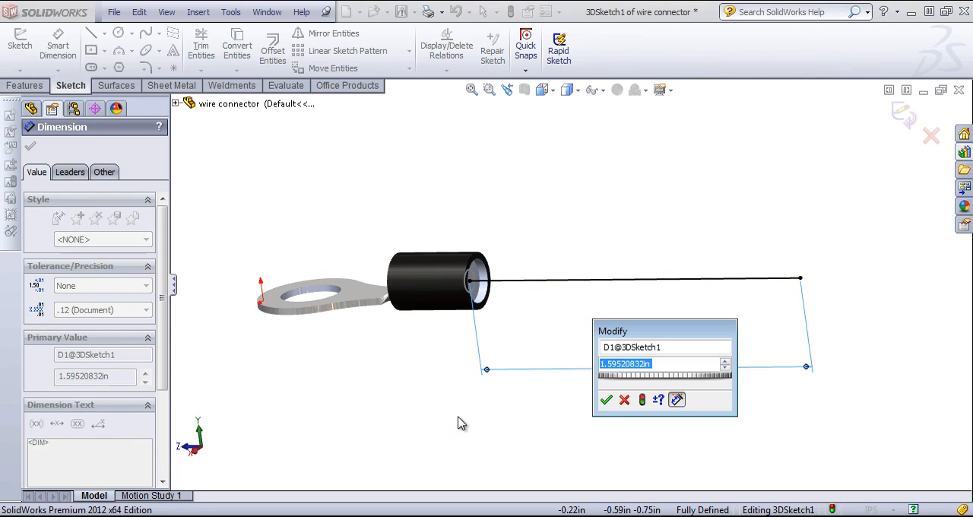
{"action": "type", "text": "2"}
{"action": "key", "text": "Return"}
Draw a line about 1.84 in long from the mirrored connector's point along the Z direction toward the first connector.
{"action": "scroll", "coordinate": [818, 275], "scroll_direction": "up", "scroll_amount": 5}
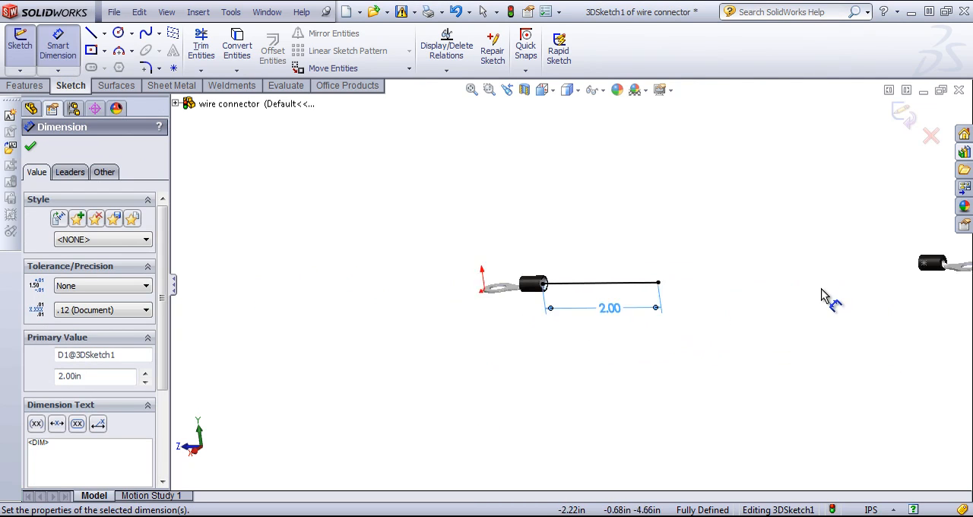
{"action": "key", "text": "l"}
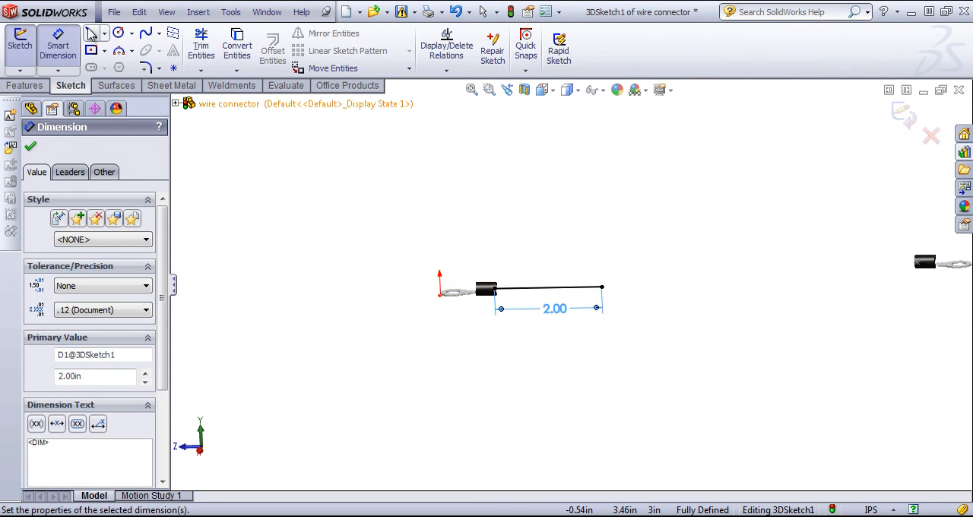
{"action": "left_click", "coordinate": [916, 261]}
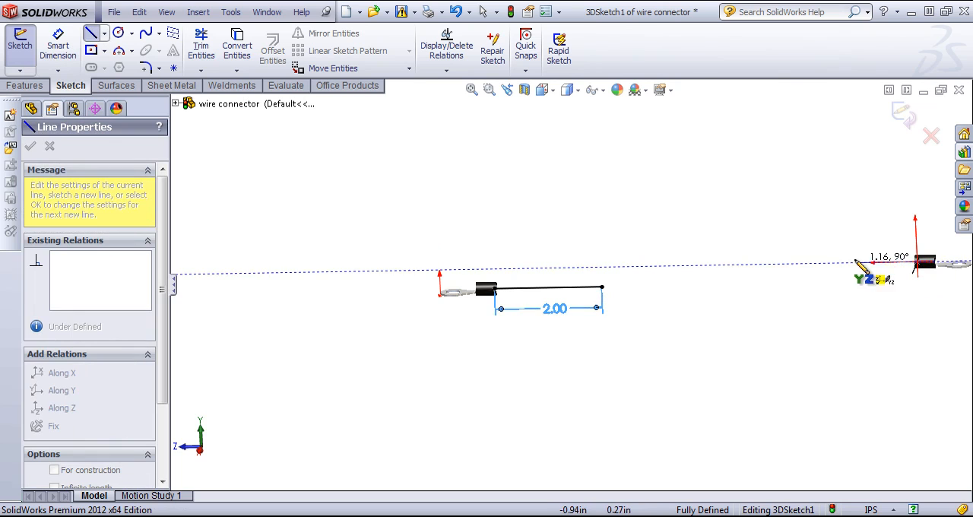
{"action": "left_click", "coordinate": [821, 266]}
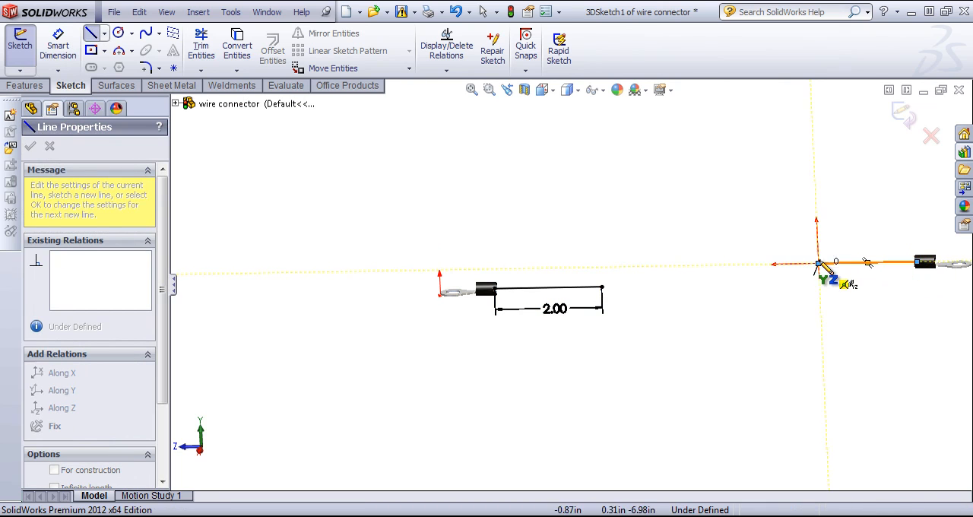
Switch to the ZX sketch plane, draw an angled line from the end of the mirrored connector's line, and end the chain.
{"action": "middle_click_drag", "start_coordinate": [767, 256], "coordinate": [783, 282]}
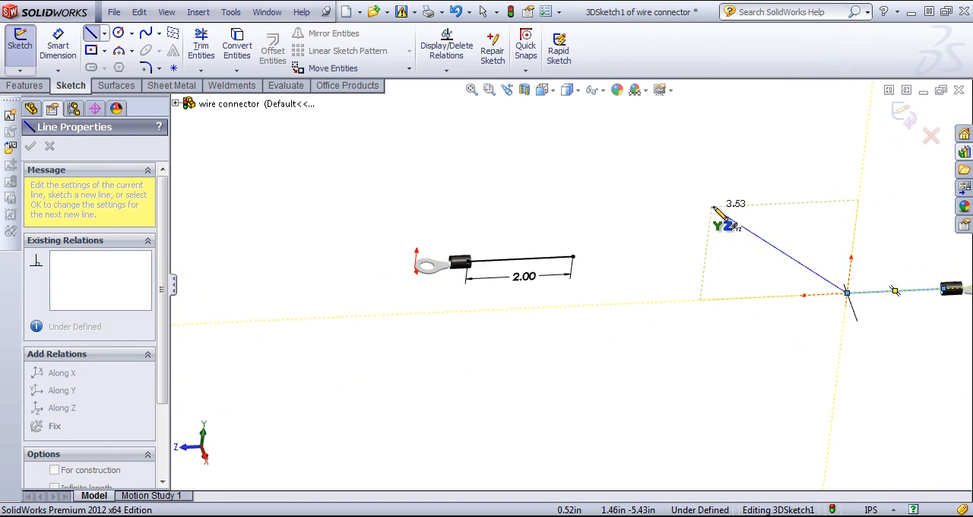
{"action": "mouse_move", "coordinate": [713, 210]}
{"action": "middle_mouse_down"}
{"action": "mouse_move", "coordinate": [717, 202]}
{"action": "mouse_move", "coordinate": [731, 304]}
{"action": "middle_mouse_up"}
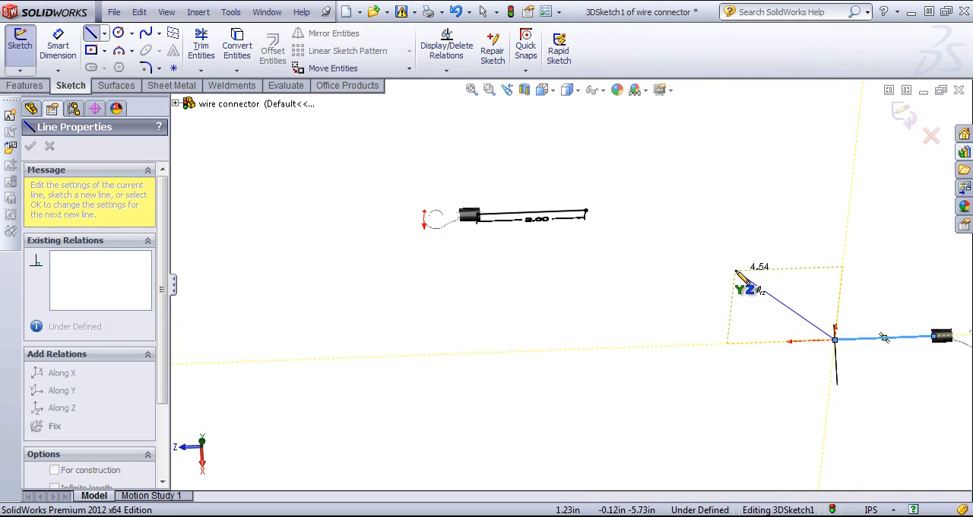
{"action": "key", "text": "Tab"}
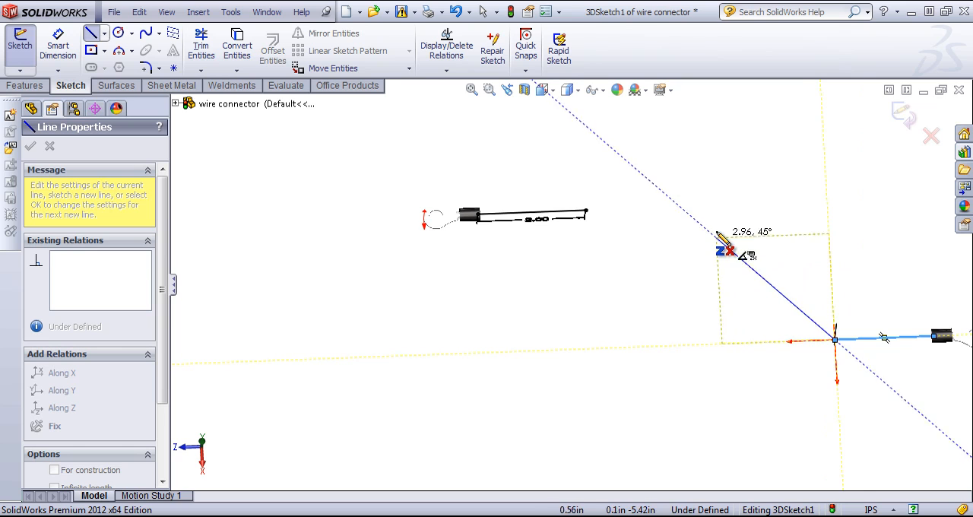
{"action": "left_click", "coordinate": [673, 235]}
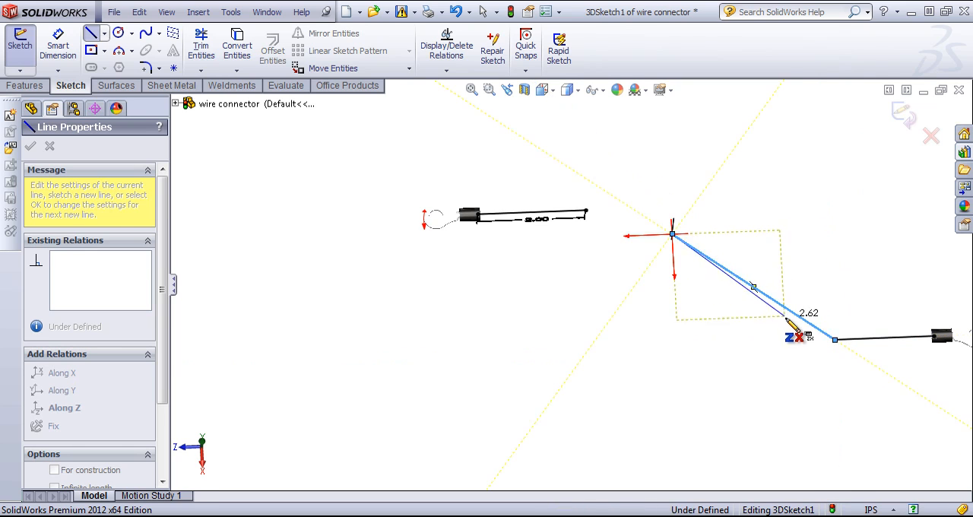
{"action": "mouse_move", "coordinate": [788, 321]}
{"action": "middle_mouse_down"}
{"action": "mouse_move", "coordinate": [782, 162]}
{"action": "mouse_move", "coordinate": [781, 243]}
{"action": "middle_mouse_up"}
{"action": "right_click", "coordinate": [780, 244]}
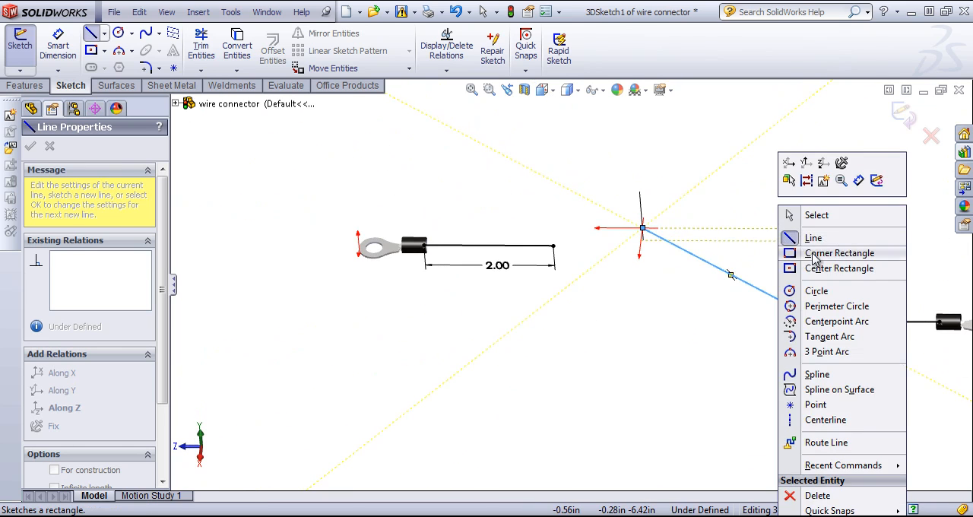
{"action": "left_click", "coordinate": [812, 215]}
Set the length of the straight line leaving the mirrored connector to 1 in with Smart Dimension.
{"action": "middle_click_drag", "start_coordinate": [722, 318], "coordinate": [771, 236]}
{"action": "middle_click_drag", "start_coordinate": [796, 255], "coordinate": [725, 281]}
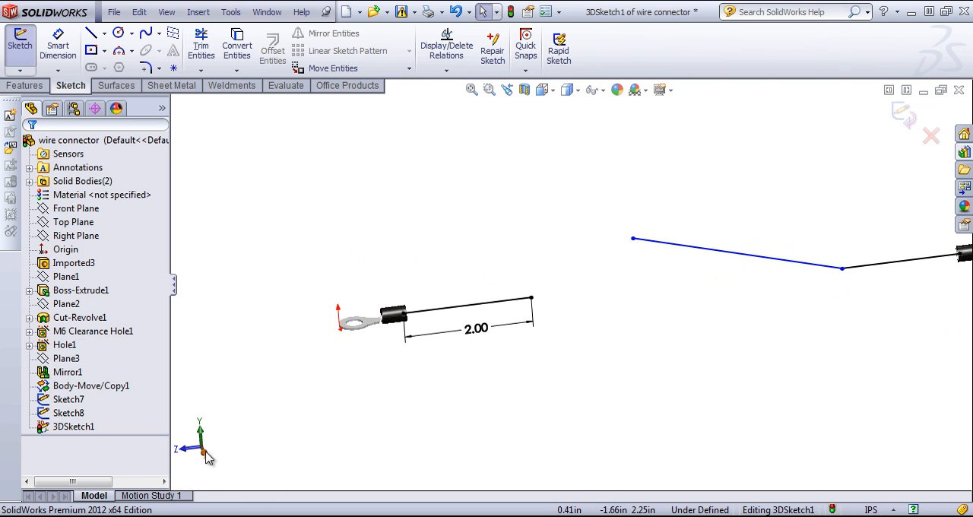
{"action": "middle_click_drag", "start_coordinate": [290, 435], "coordinate": [304, 463]}
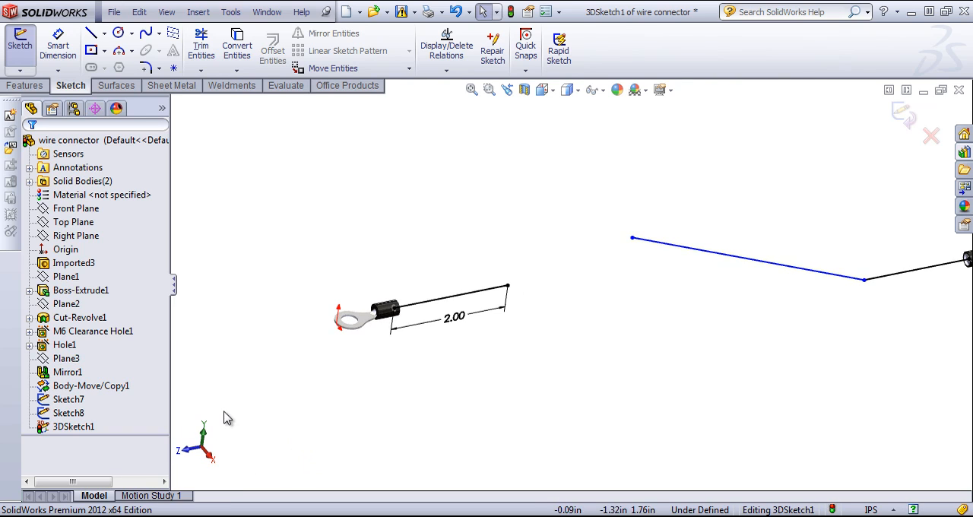
{"action": "mouse_move", "coordinate": [776, 393]}
{"action": "middle_mouse_down"}
{"action": "mouse_move", "coordinate": [728, 273]}
{"action": "mouse_move", "coordinate": [716, 317]}
{"action": "mouse_move", "coordinate": [707, 304]}
{"action": "middle_mouse_up"}
{"action": "left_click", "coordinate": [58, 46]}
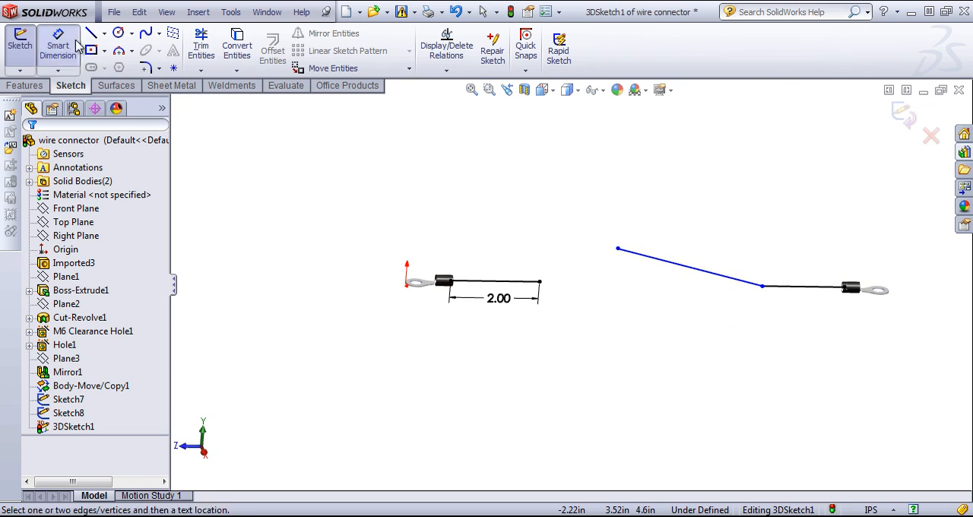
{"action": "left_click", "coordinate": [815, 293]}
{"action": "left_click", "coordinate": [830, 371]}
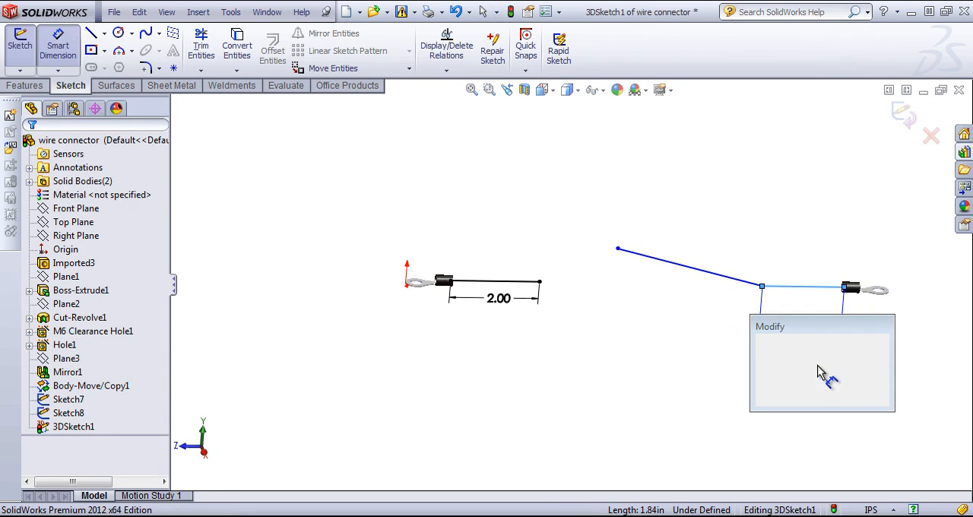
{"action": "type", "text": "1"}
{"action": "key", "text": "Return"}
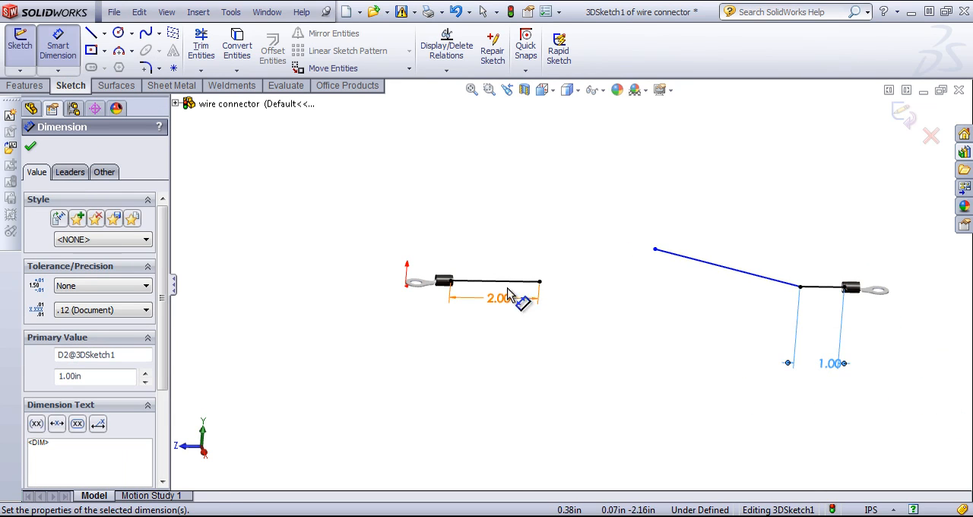
Draw a vertical line about 1.16 in long in the YZ plane from the end of the 2 in line, and end the chain.
{"action": "left_click", "coordinate": [91, 34]}
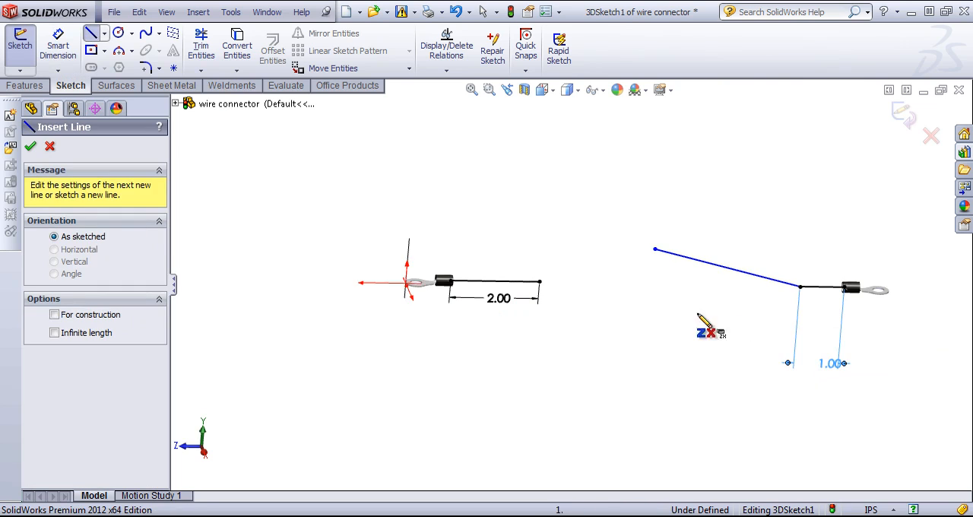
{"action": "scroll", "coordinate": [701, 326], "scroll_direction": "down", "scroll_amount": 3}
{"action": "left_click", "coordinate": [421, 253]}
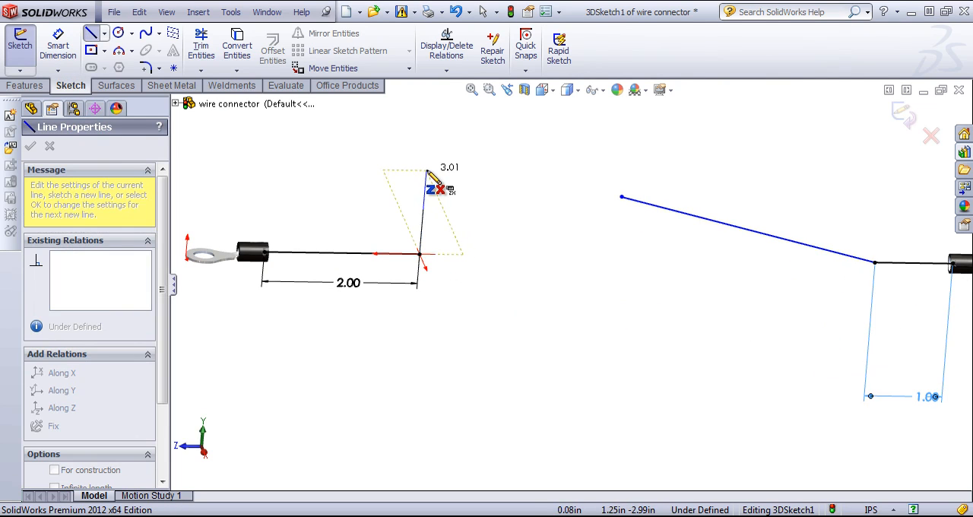
{"action": "middle_click_drag", "start_coordinate": [441, 183], "coordinate": [417, 187]}
{"action": "key", "text": "Tab"}
{"action": "key", "text": "Tab"}
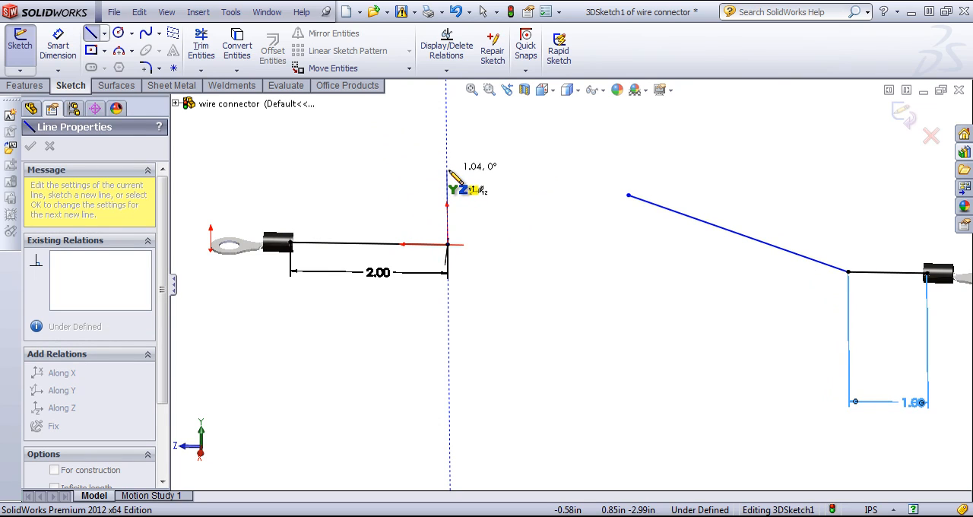
{"action": "left_click", "coordinate": [447, 167]}
{"action": "right_click", "coordinate": [521, 172]}
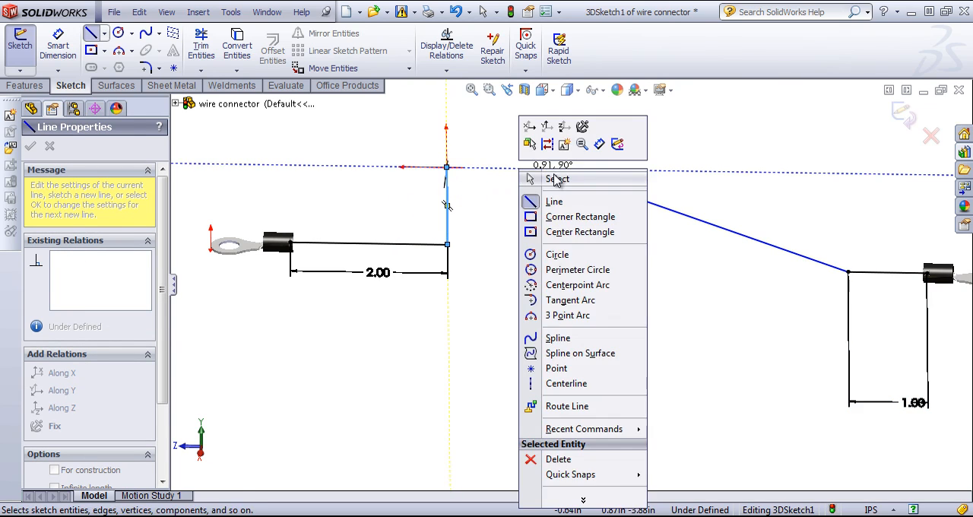
{"action": "left_click", "coordinate": [556, 180]}
Merge the vertical line's upper end with the free end of the angled line, and test-move the joined point.
{"action": "mouse_move", "coordinate": [537, 265]}
{"action": "middle_mouse_down"}
{"action": "mouse_move", "coordinate": [564, 248]}
{"action": "mouse_move", "coordinate": [585, 197]}
{"action": "mouse_move", "coordinate": [598, 213]}
{"action": "mouse_move", "coordinate": [595, 238]}
{"action": "middle_mouse_up"}
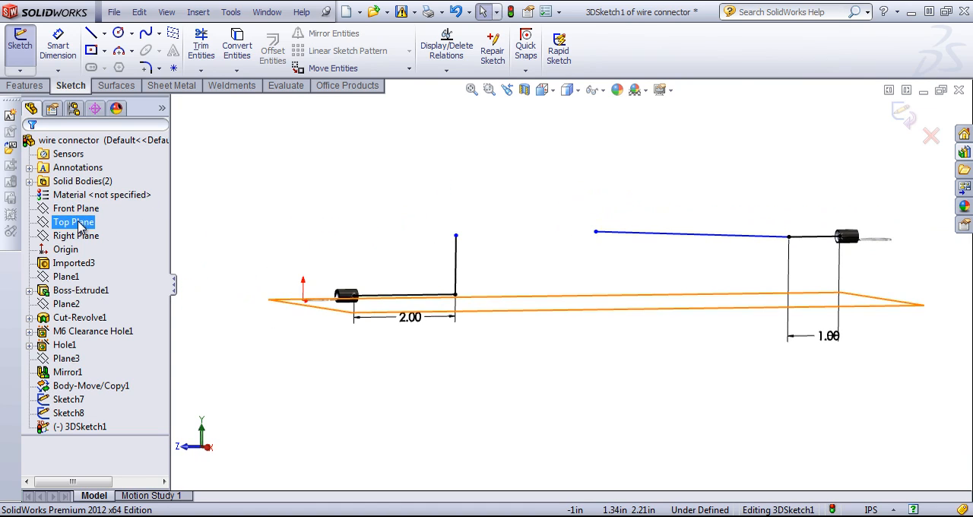
{"action": "mouse_move", "coordinate": [524, 241]}
{"action": "middle_mouse_down"}
{"action": "mouse_move", "coordinate": [570, 241]}
{"action": "mouse_move", "coordinate": [576, 254]}
{"action": "middle_mouse_up"}
{"action": "left_click", "coordinate": [472, 241]}
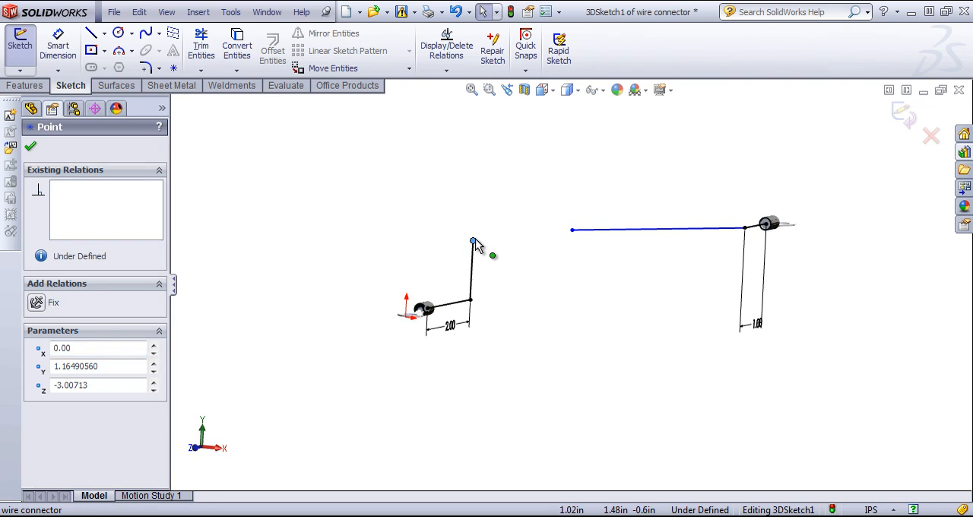
{"action": "left_click", "coordinate": [572, 230], "text": "ctrl"}
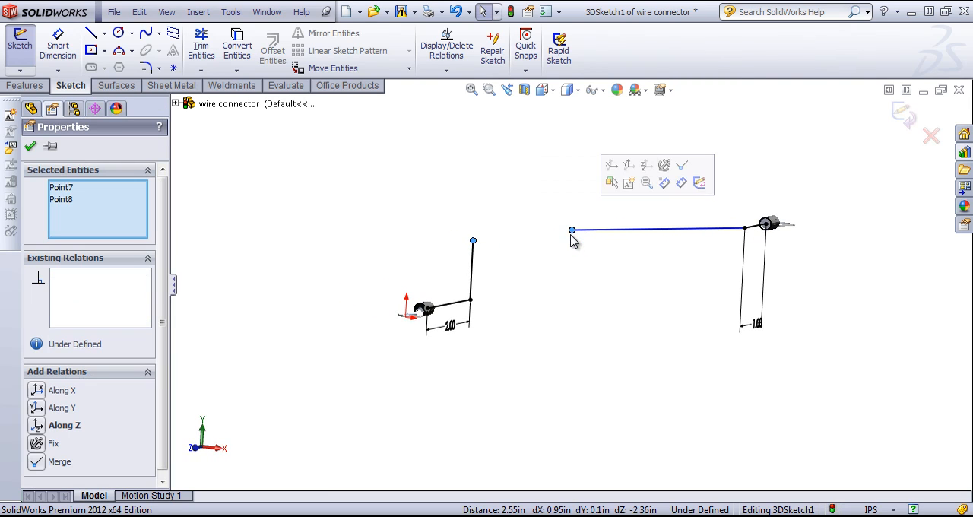
{"action": "left_click", "coordinate": [36, 462]}
{"action": "left_click", "coordinate": [600, 281]}
{"action": "mouse_move", "coordinate": [599, 281]}
{"action": "middle_mouse_down"}
{"action": "mouse_move", "coordinate": [583, 266]}
{"action": "mouse_move", "coordinate": [499, 241]}
{"action": "mouse_move", "coordinate": [537, 238]}
{"action": "mouse_move", "coordinate": [541, 368]}
{"action": "middle_mouse_up"}
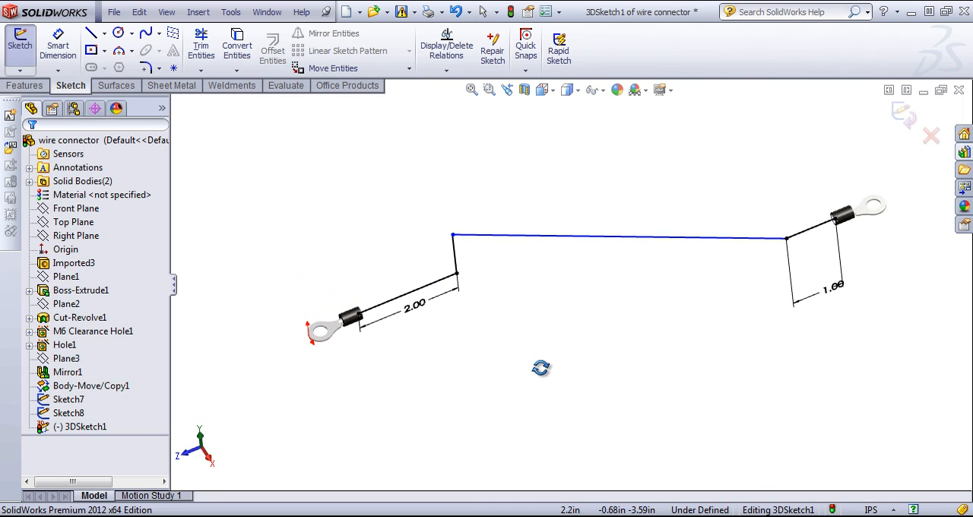
{"action": "left_click", "coordinate": [454, 241]}
{"action": "left_click_drag", "start_coordinate": [453, 241], "coordinate": [453, 234]}
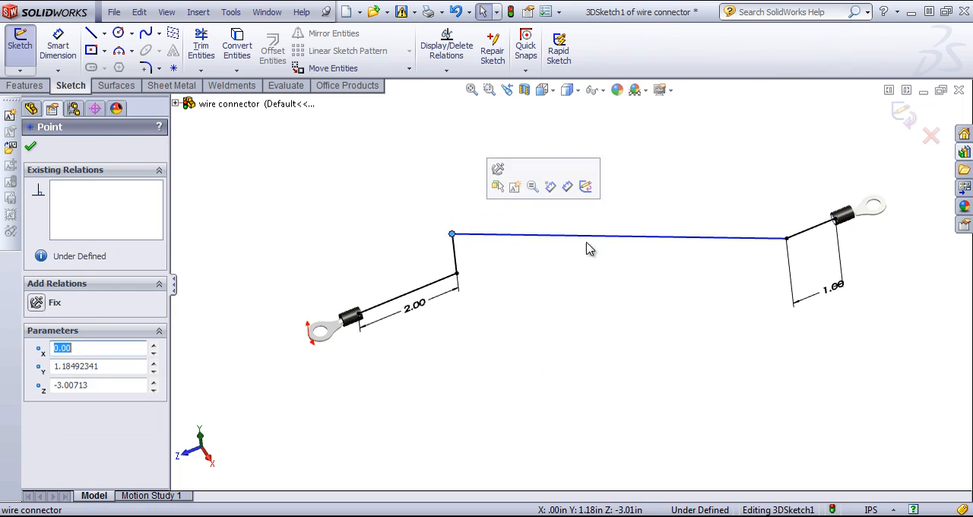
Add a Parallel relation between the long connecting line and the Top Plane.
{"action": "left_click", "coordinate": [624, 240]}
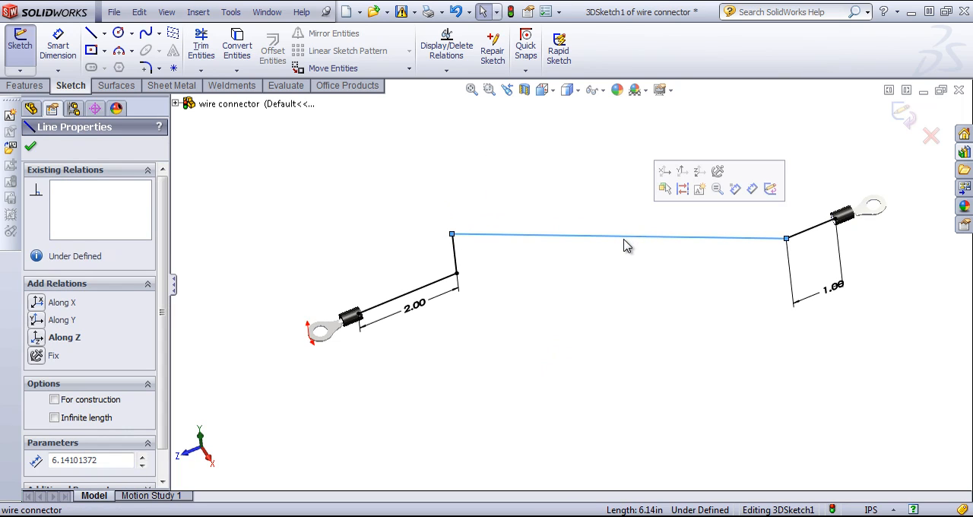
{"action": "left_click", "coordinate": [176, 104]}
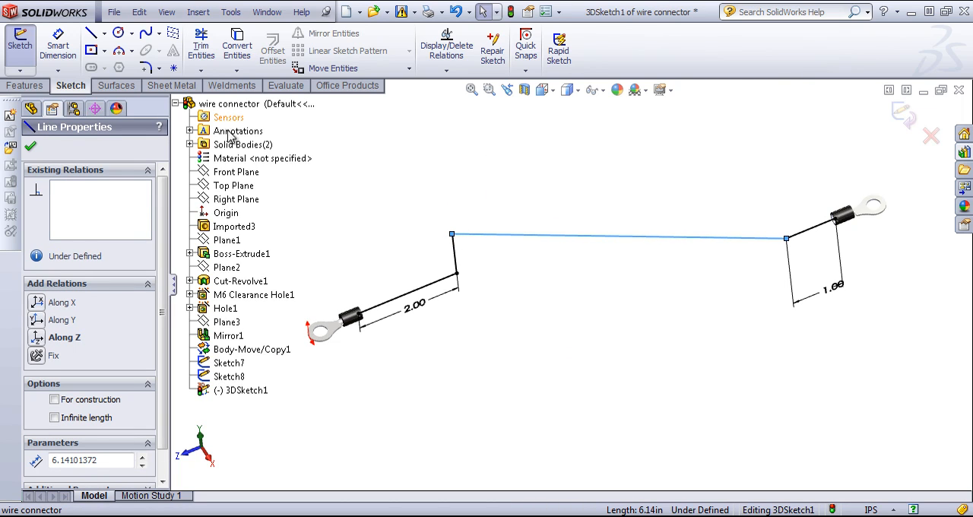
{"action": "left_click", "coordinate": [228, 186], "text": "ctrl"}
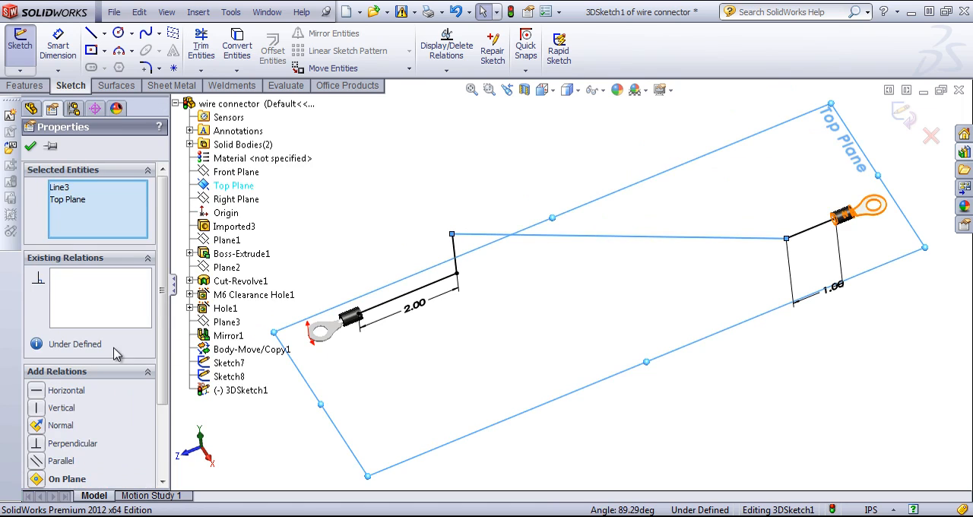
{"action": "left_click", "coordinate": [36, 462]}
{"action": "left_click", "coordinate": [471, 195]}
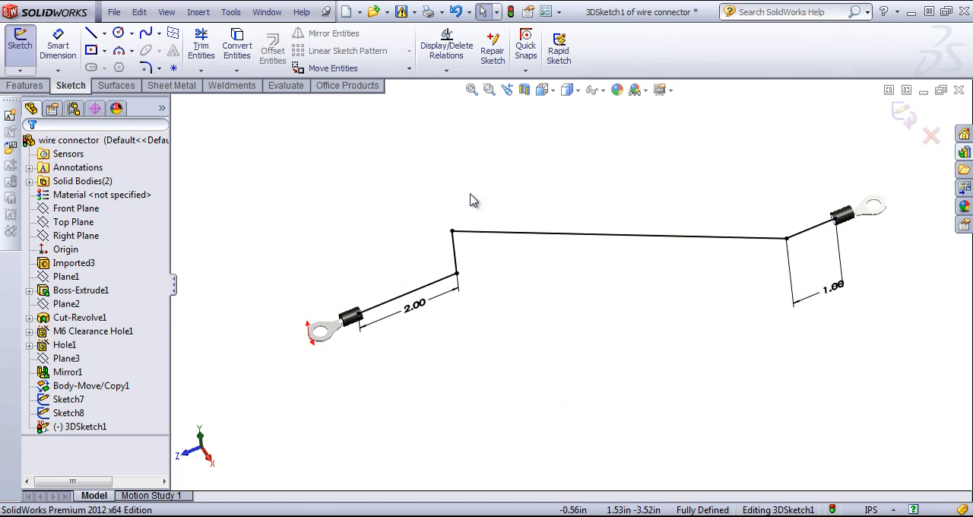
{"action": "mouse_move", "coordinate": [552, 313]}
{"action": "middle_mouse_down"}
{"action": "mouse_move", "coordinate": [553, 196]}
{"action": "mouse_move", "coordinate": [516, 195]}
{"action": "mouse_move", "coordinate": [536, 204]}
{"action": "middle_mouse_up"}
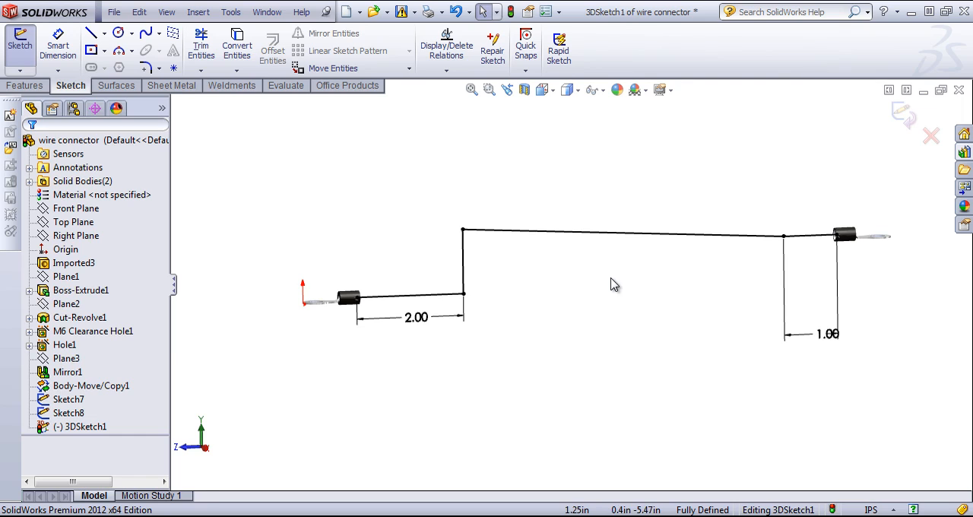
Round the three path corners with 0.50 in sketch fillets and exit the 3D sketch.
{"action": "left_click", "coordinate": [146, 69]}
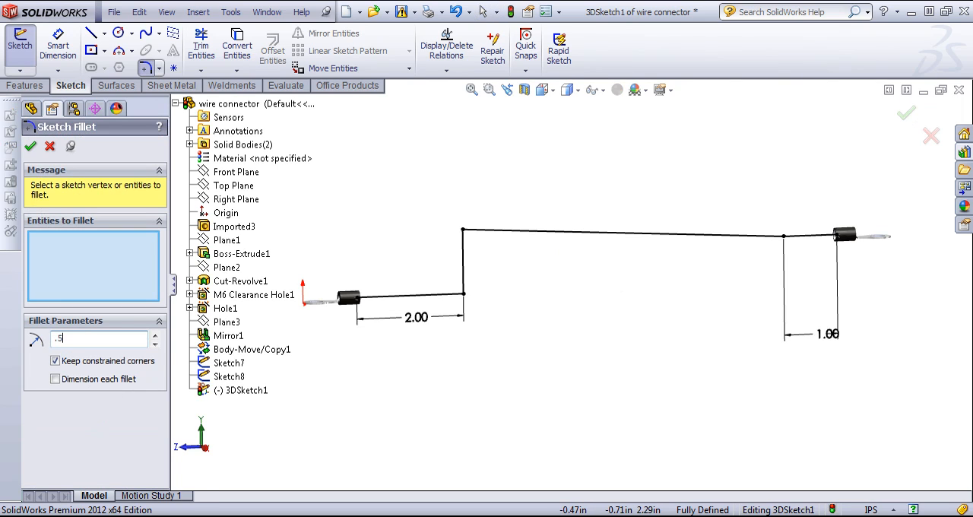
{"action": "left_click", "coordinate": [464, 295]}
{"action": "left_click", "coordinate": [464, 229]}
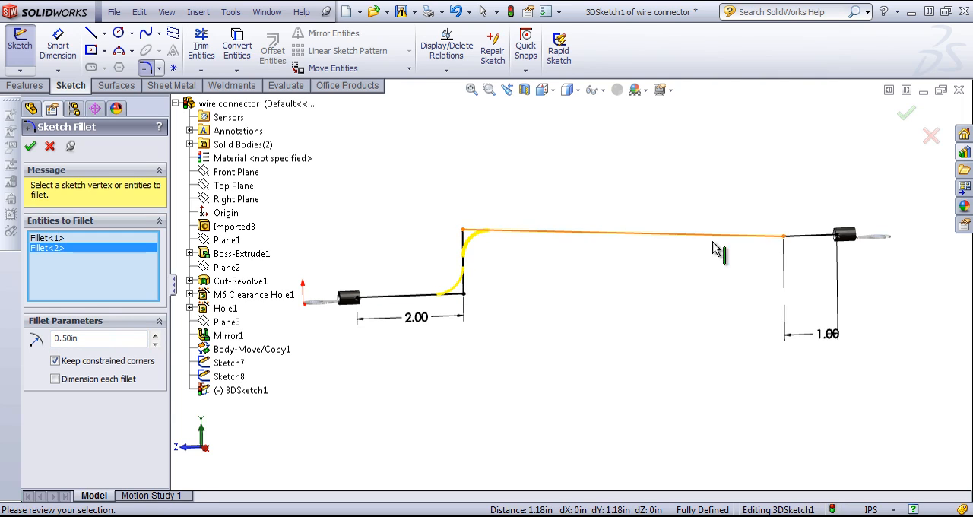
{"action": "left_click", "coordinate": [784, 237]}
{"action": "middle_click_drag", "start_coordinate": [729, 297], "coordinate": [758, 297]}
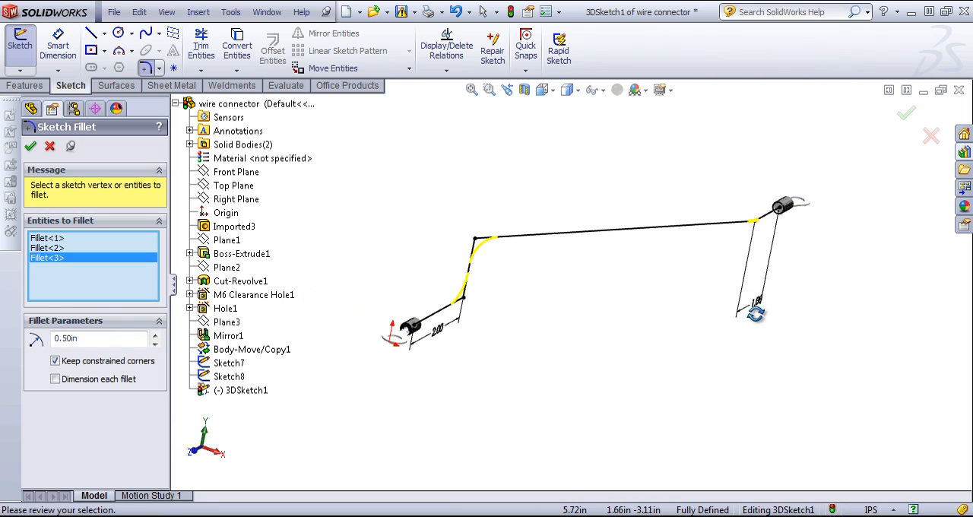
{"action": "left_click", "coordinate": [906, 114]}
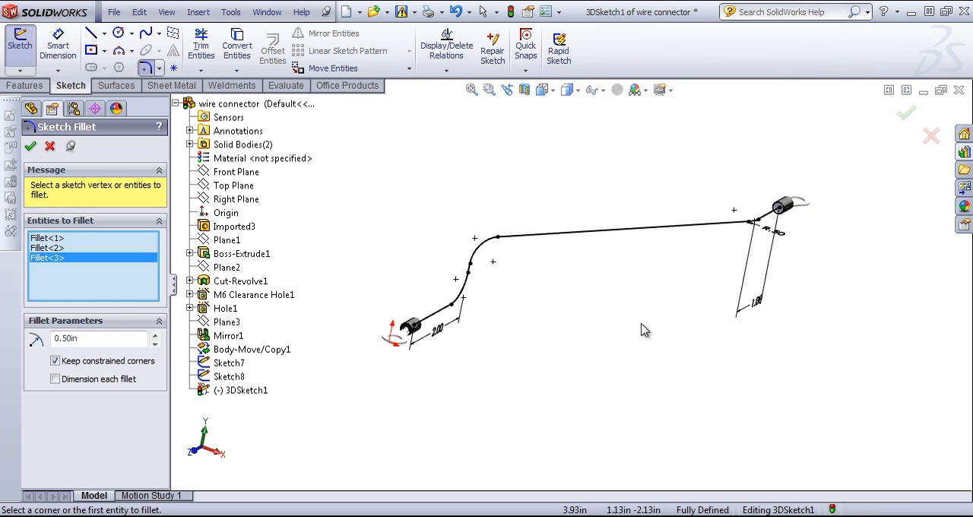
{"action": "left_click", "coordinate": [903, 113]}
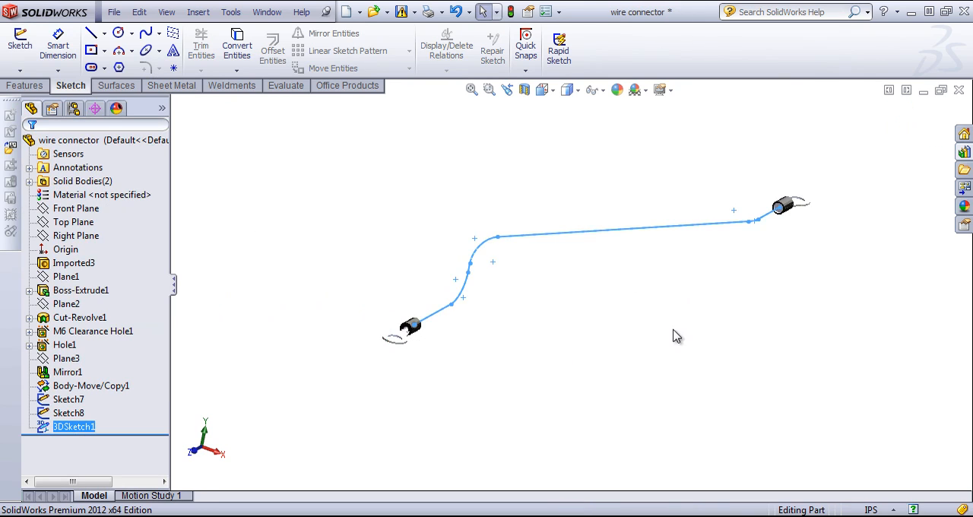
Create a Swept Boss/Base with the Sketch7 circle as profile and 3DSketch1 as path.
{"action": "mouse_move", "coordinate": [674, 337]}
{"action": "middle_mouse_down"}
{"action": "mouse_move", "coordinate": [674, 289]}
{"action": "mouse_move", "coordinate": [631, 295]}
{"action": "mouse_move", "coordinate": [645, 276]}
{"action": "mouse_move", "coordinate": [778, 257]}
{"action": "mouse_move", "coordinate": [700, 271]}
{"action": "mouse_move", "coordinate": [620, 328]}
{"action": "middle_mouse_up"}
{"action": "left_click", "coordinate": [619, 329]}
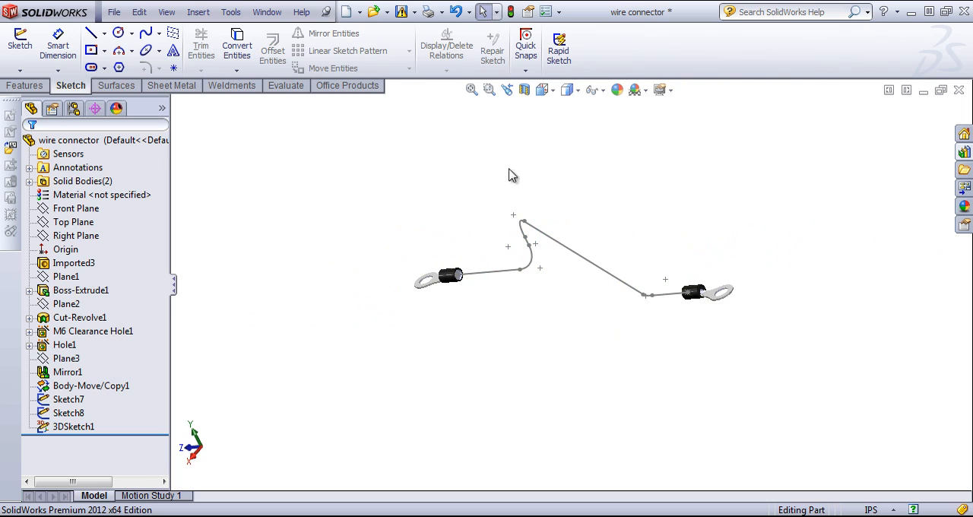
{"action": "left_click", "coordinate": [21, 87]}
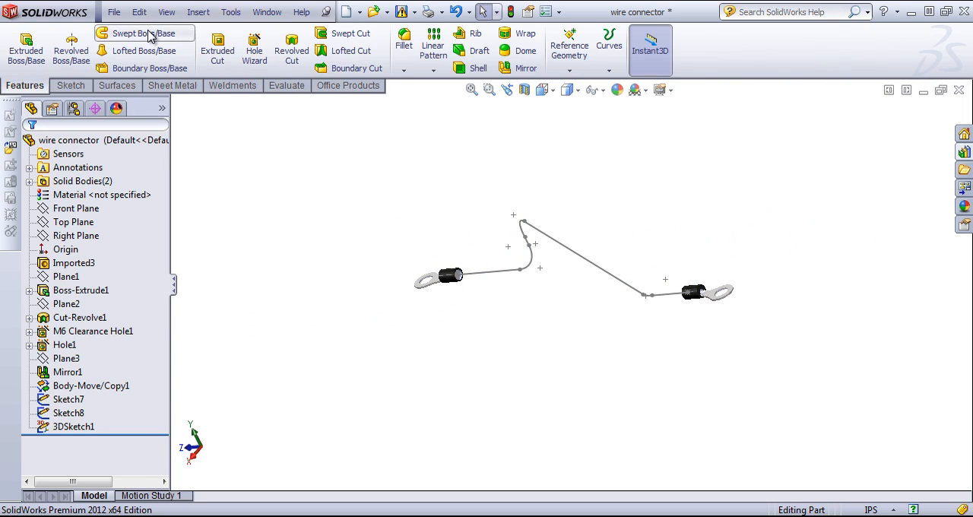
{"action": "left_click", "coordinate": [143, 33]}
{"action": "scroll", "coordinate": [461, 273], "scroll_direction": "down", "scroll_amount": 5}
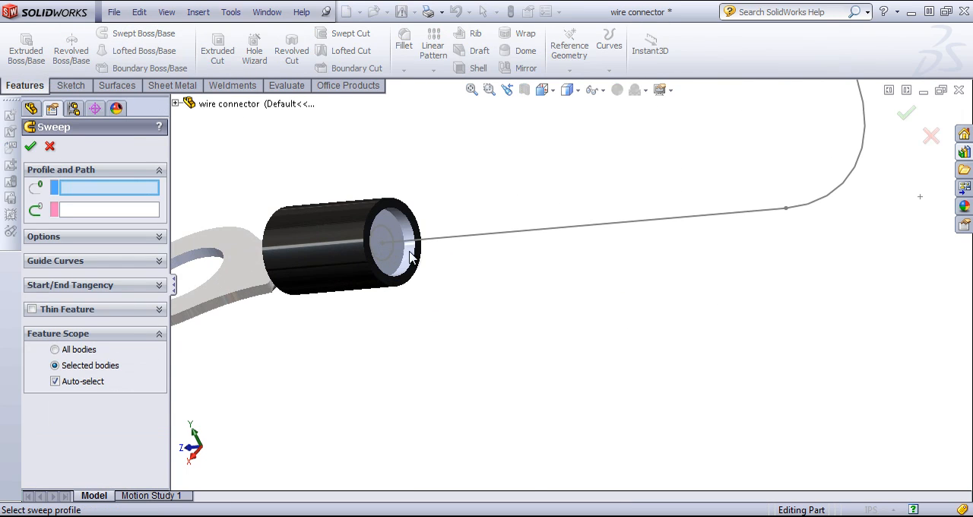
{"action": "left_click", "coordinate": [384, 227]}
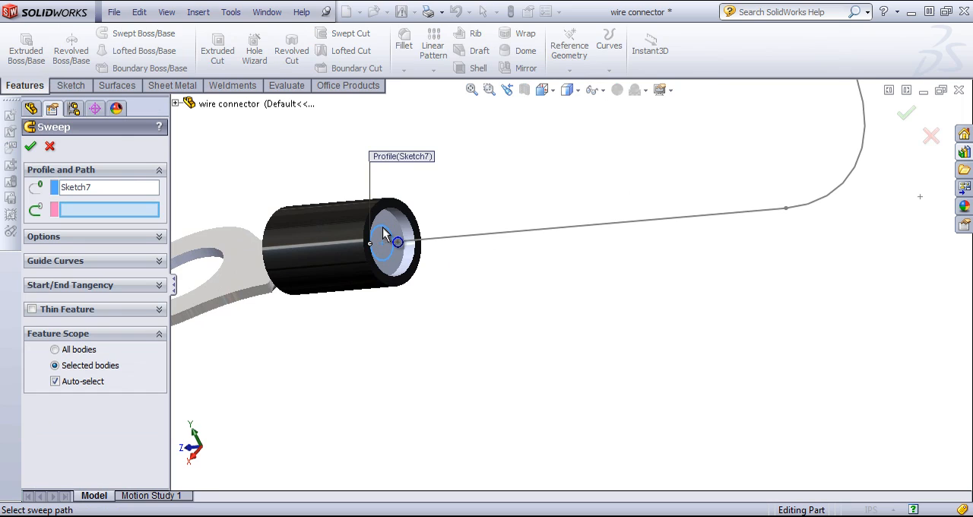
{"action": "left_click", "coordinate": [506, 232]}
{"action": "scroll", "coordinate": [662, 319], "scroll_direction": "up", "scroll_amount": 8}
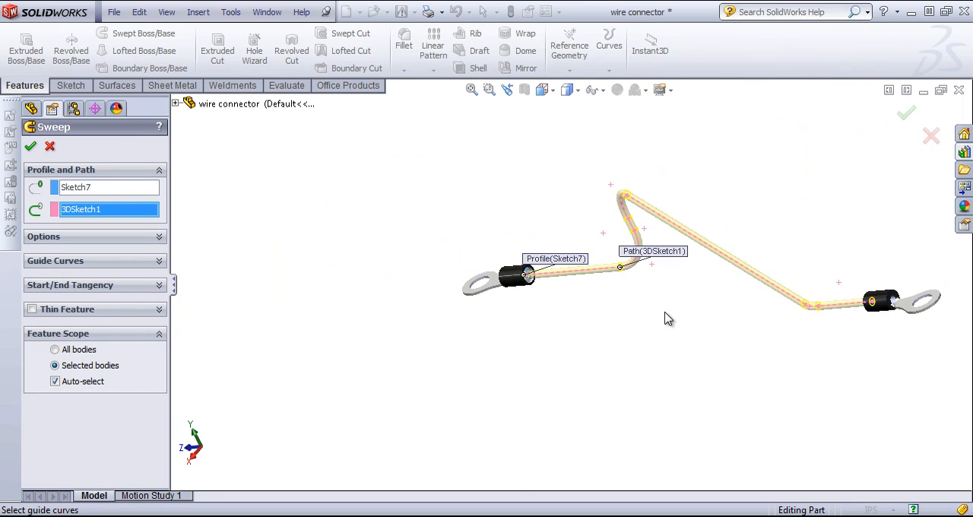
{"action": "middle_click_drag", "start_coordinate": [665, 320], "coordinate": [723, 271]}
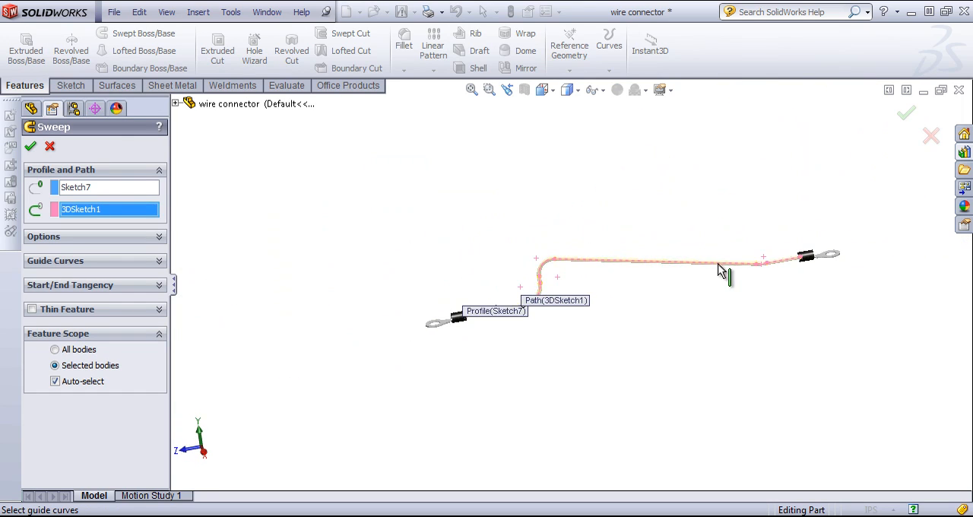
{"action": "left_click", "coordinate": [908, 114]}
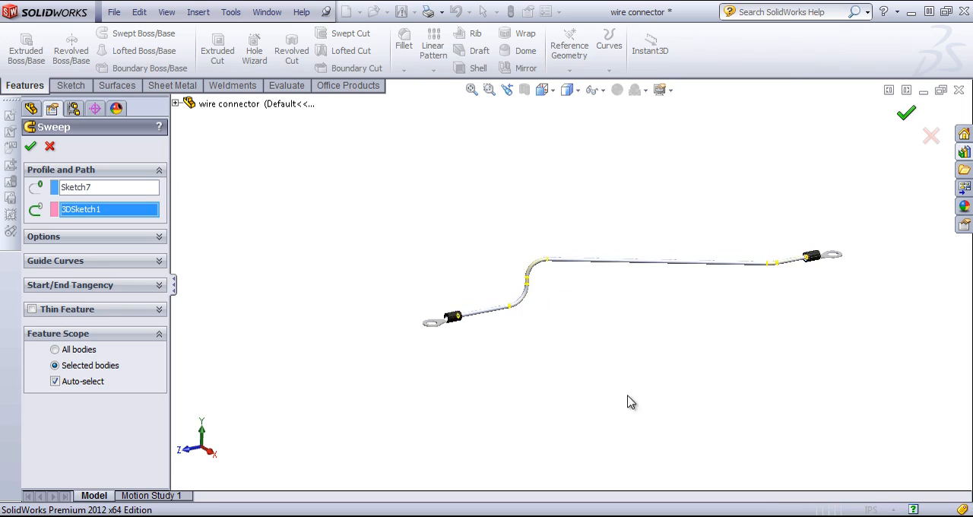
{"action": "middle_click_drag", "start_coordinate": [630, 297], "coordinate": [578, 275]}
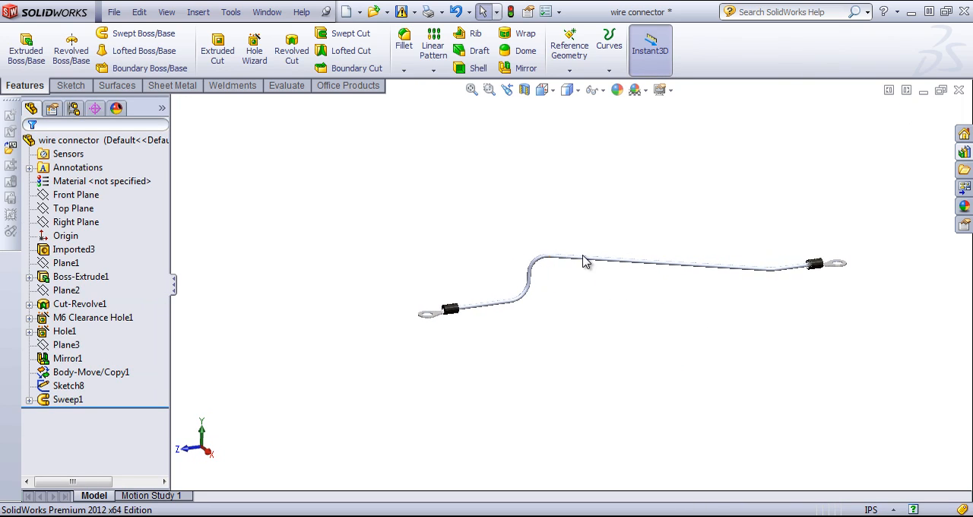
Apply the green low gloss plastic appearance to the swept wire feature, Sweep1.
{"action": "left_click", "coordinate": [66, 399]}
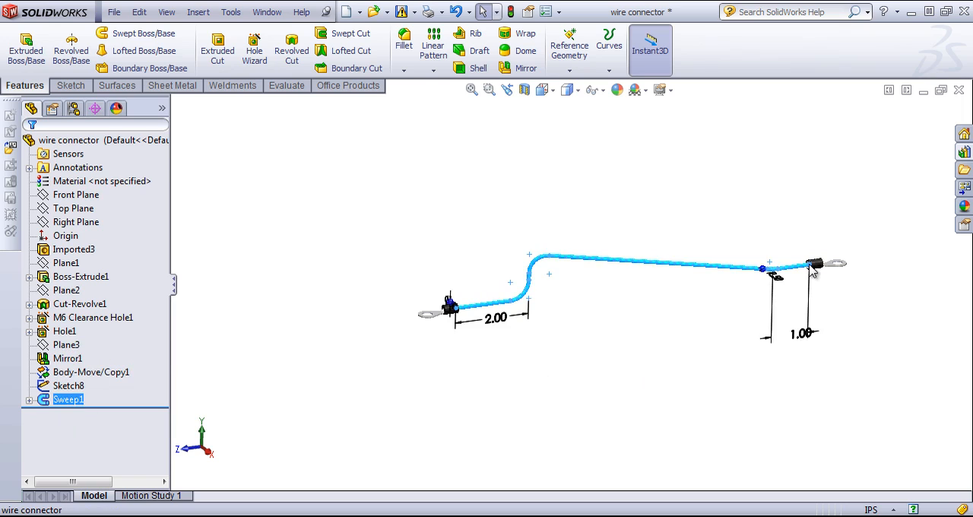
{"action": "left_click", "coordinate": [963, 204]}
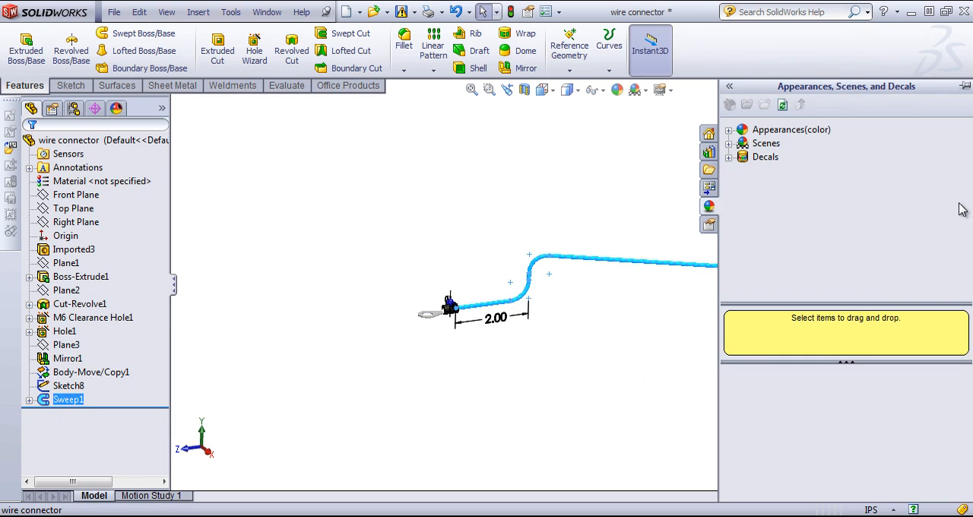
{"action": "left_click", "coordinate": [730, 132]}
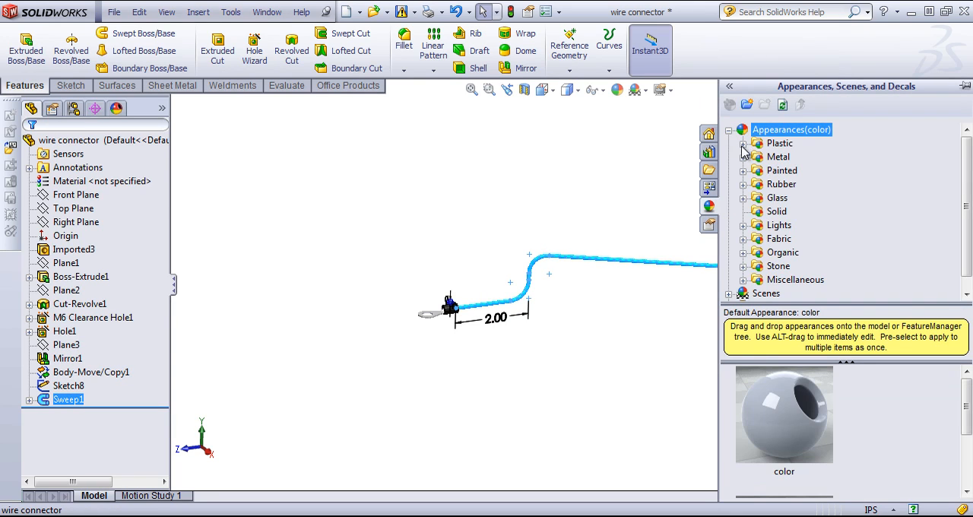
{"action": "left_click", "coordinate": [743, 145]}
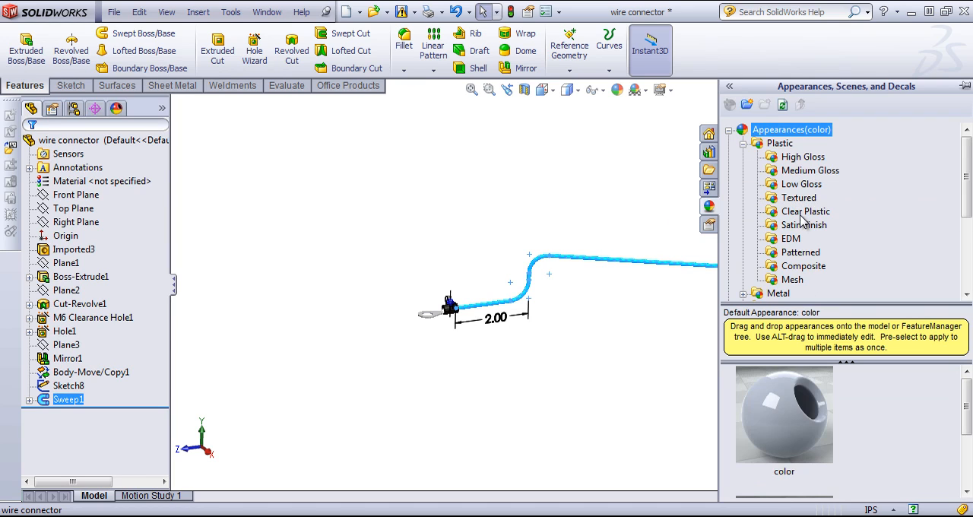
{"action": "left_click", "coordinate": [806, 184]}
{"action": "scroll", "coordinate": [881, 447], "scroll_direction": "down", "scroll_amount": 5}
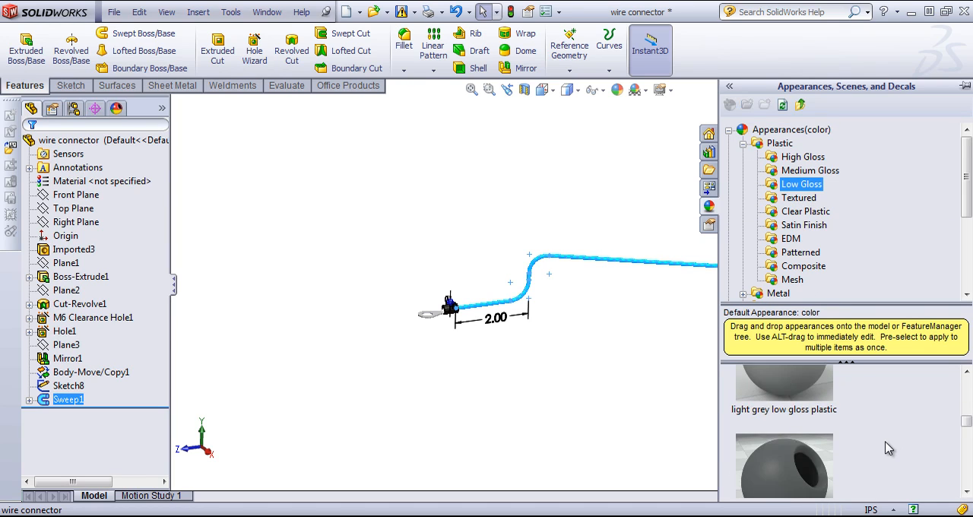
{"action": "scroll", "coordinate": [878, 448], "scroll_direction": "down", "scroll_amount": 3}
{"action": "left_click_drag", "start_coordinate": [783, 456], "coordinate": [566, 259]}
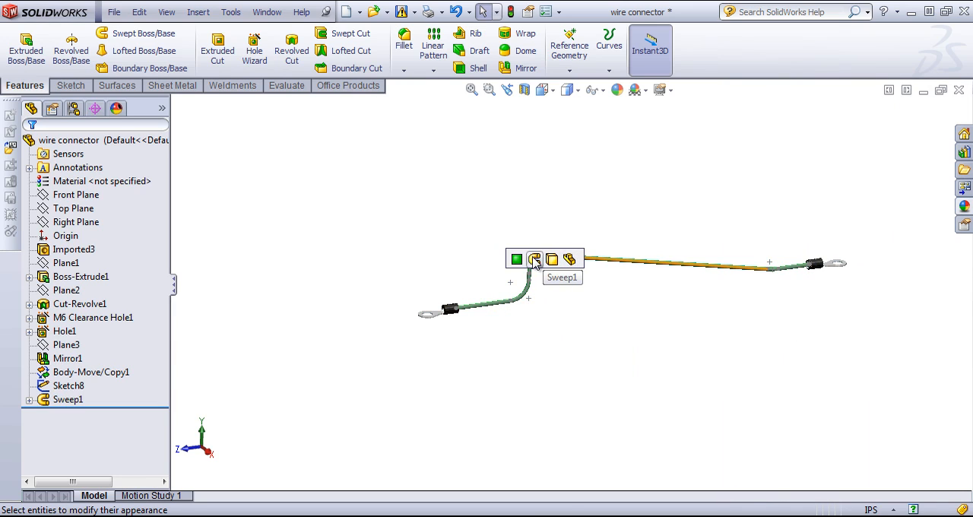
{"action": "left_click", "coordinate": [534, 260]}
{"action": "middle_click_drag", "start_coordinate": [641, 276], "coordinate": [596, 331]}
{"action": "scroll", "coordinate": [674, 248], "scroll_direction": "down", "scroll_amount": 2}
{"action": "middle_click_drag", "start_coordinate": [849, 289], "coordinate": [873, 255]}
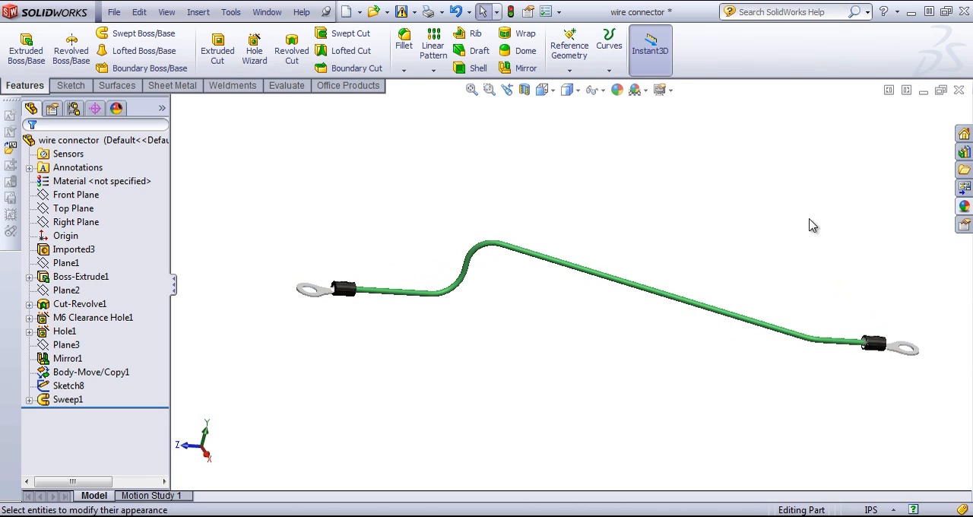